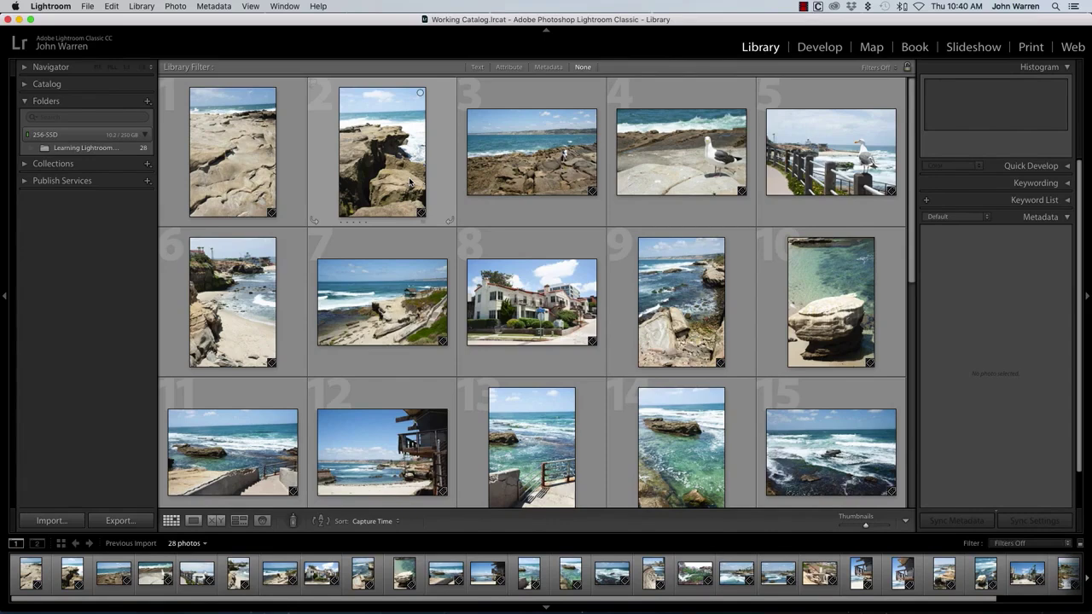
Give one star to photos 2, 5, 6, 7, 8 and 9 in the top rows
click(362, 153)
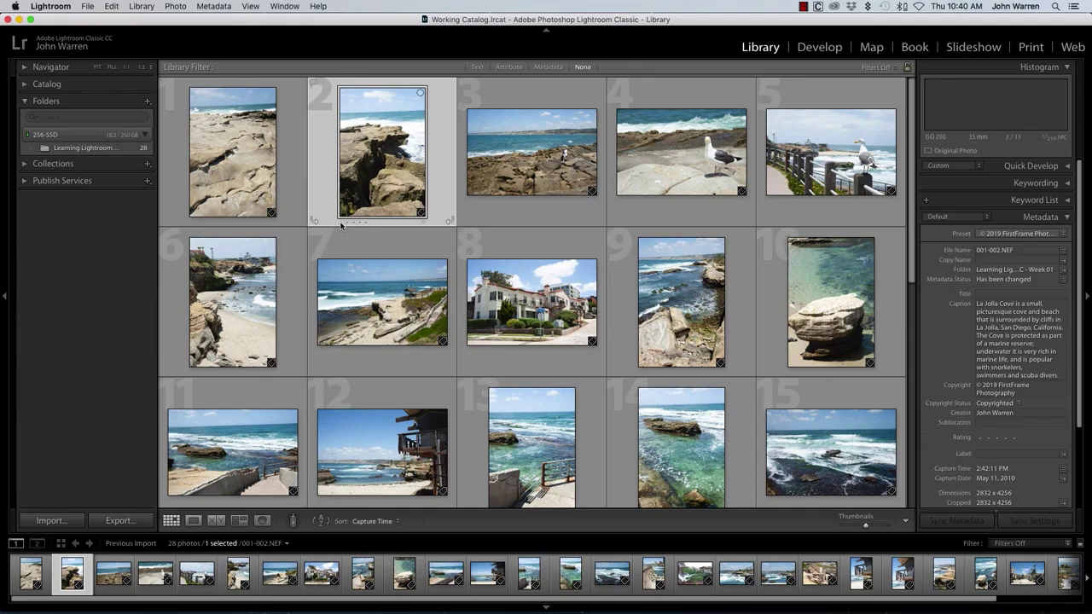
key(1)
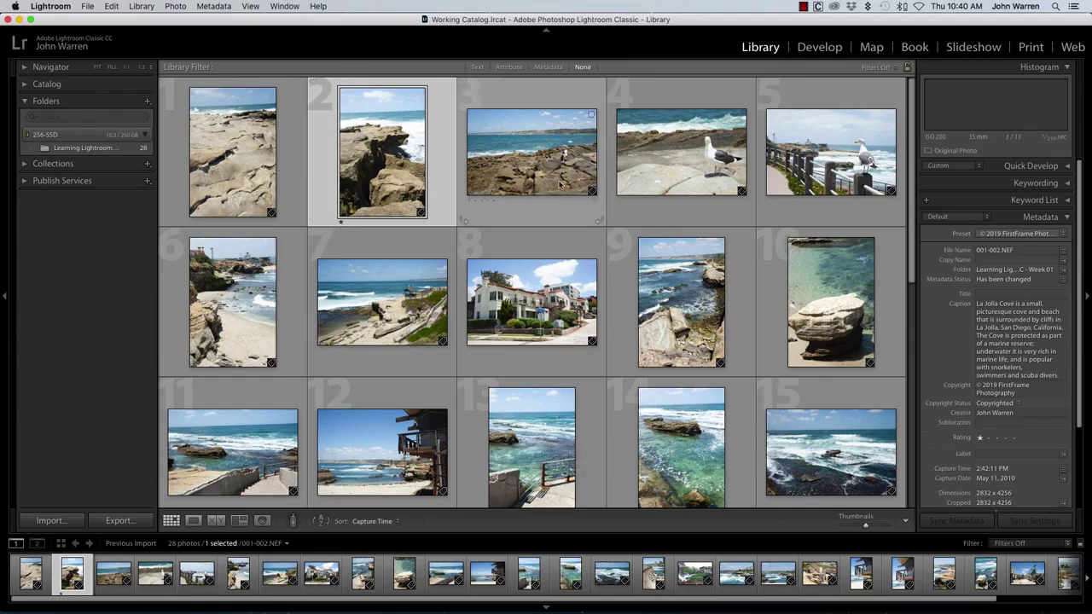
click(826, 160)
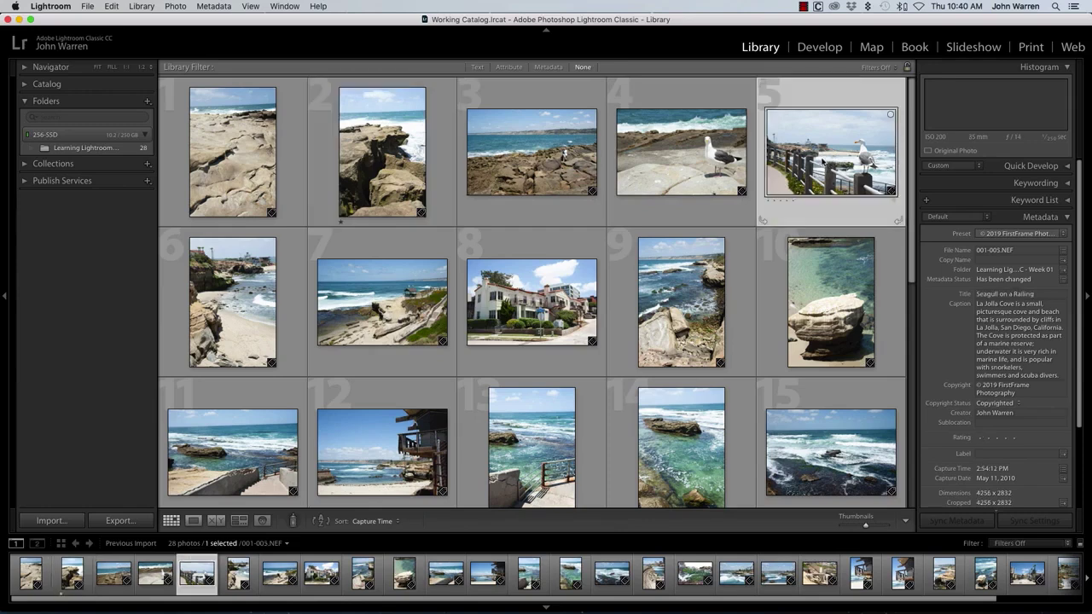
key(1)
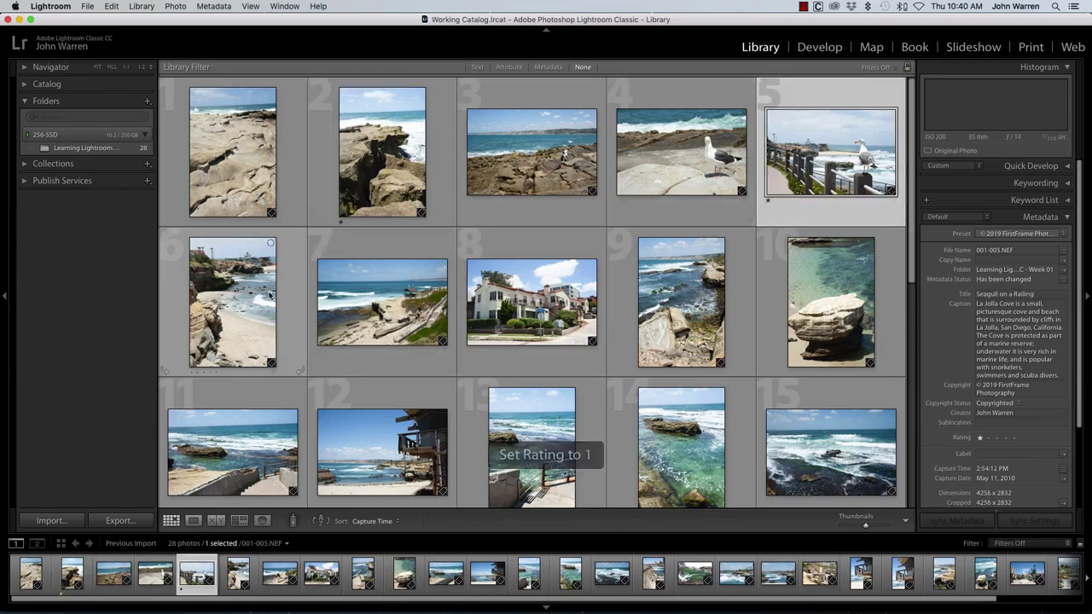
click(256, 300)
key(1)
click(404, 298)
key(1)
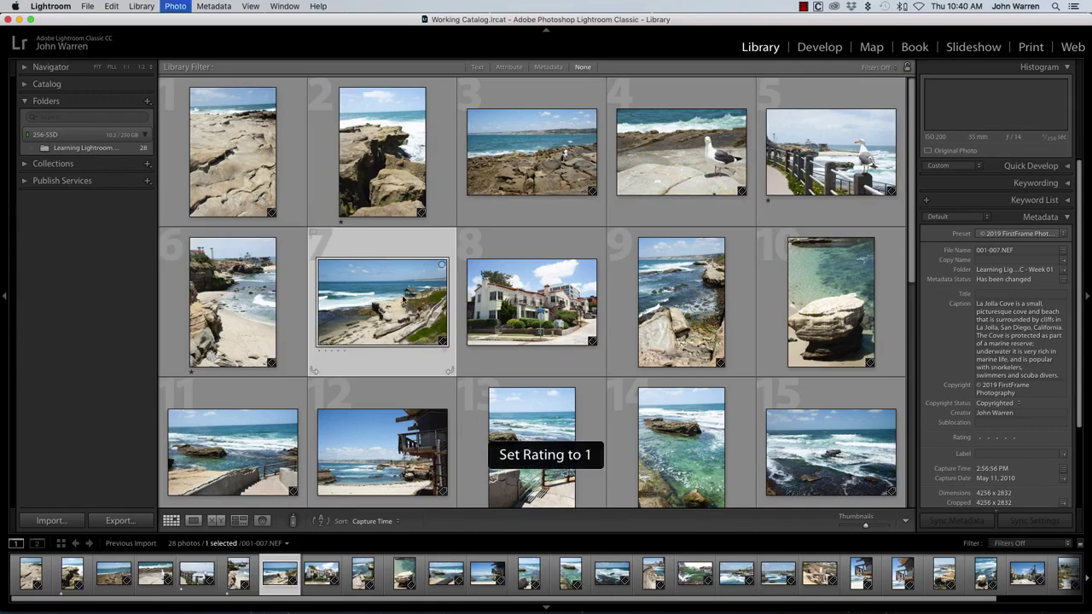
click(554, 300)
key(1)
click(671, 303)
key(1)
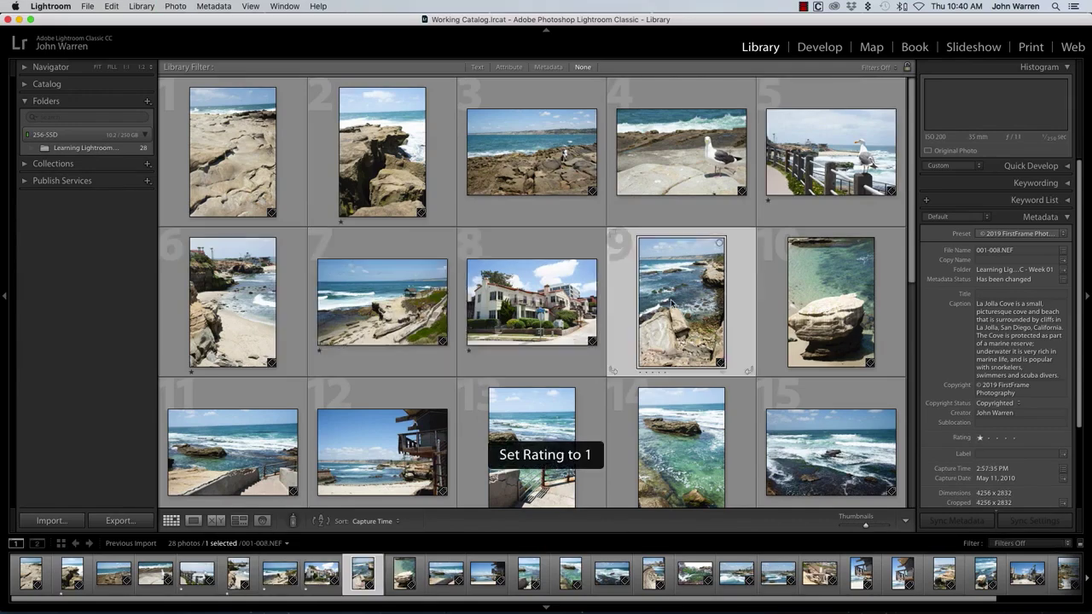
Give one star to photos 11, 12, 16, 20, another bottom-row photo and 27
scroll(671, 303, down, 5)
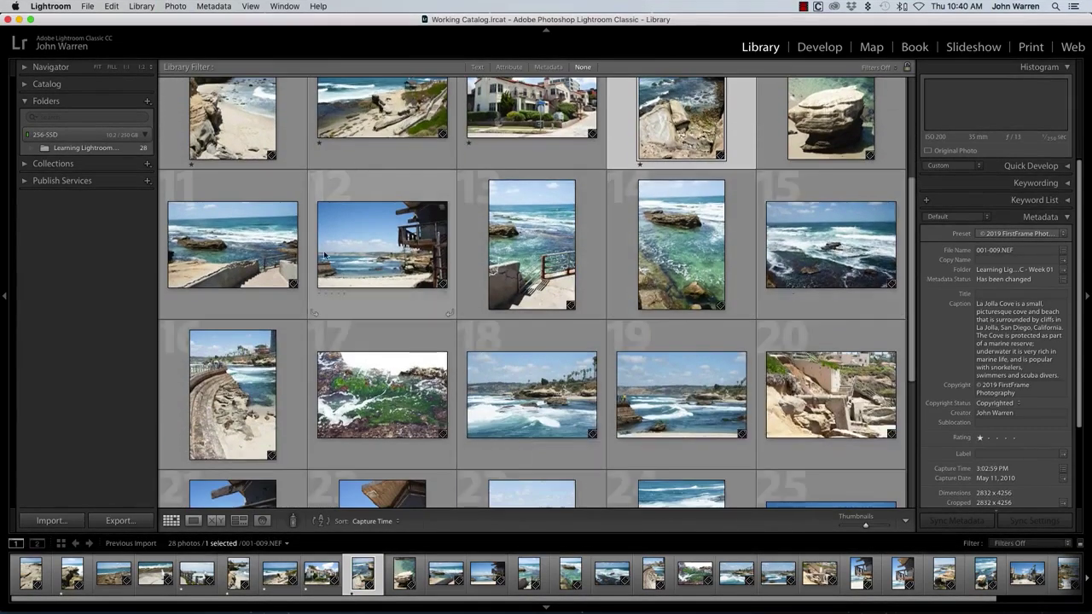
click(271, 254)
key(1)
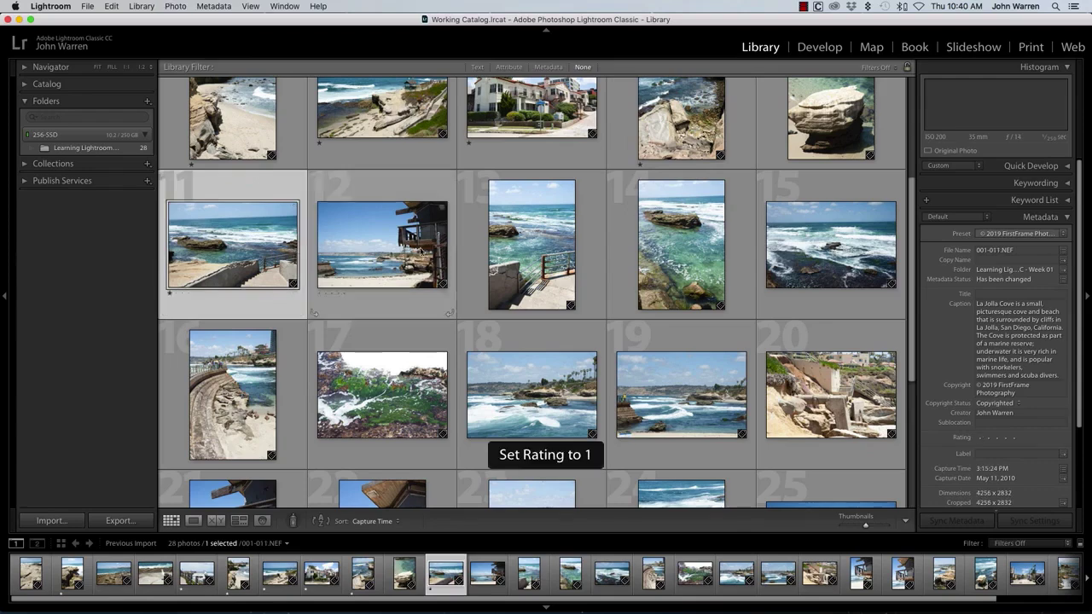
click(314, 313)
key(1)
click(244, 401)
key(1)
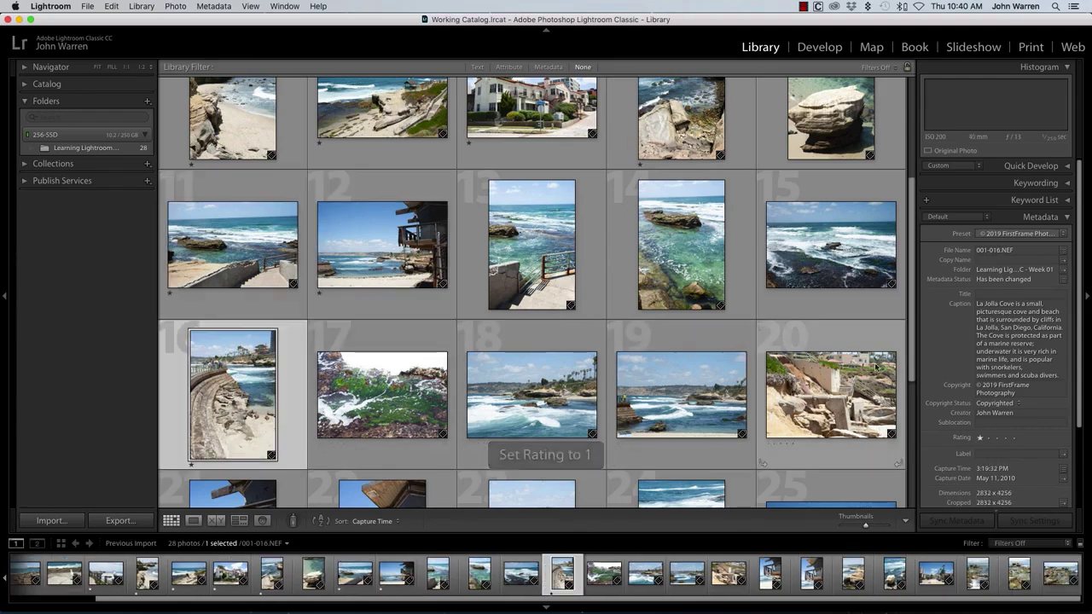
click(876, 366)
key(1)
drag(911, 334, 907, 445)
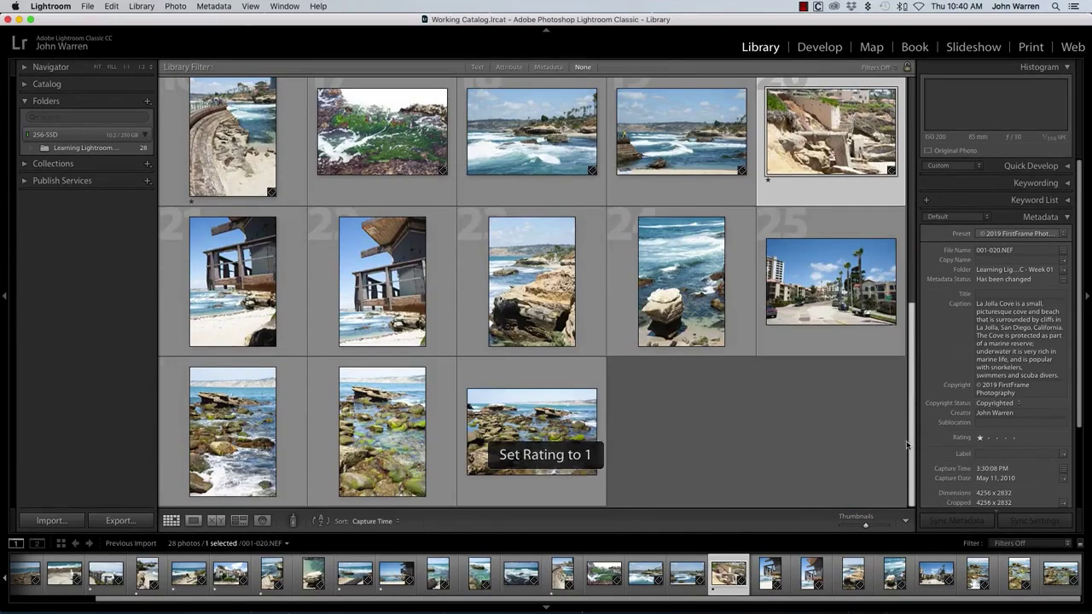
click(399, 294)
key(1)
click(401, 437)
key(1)
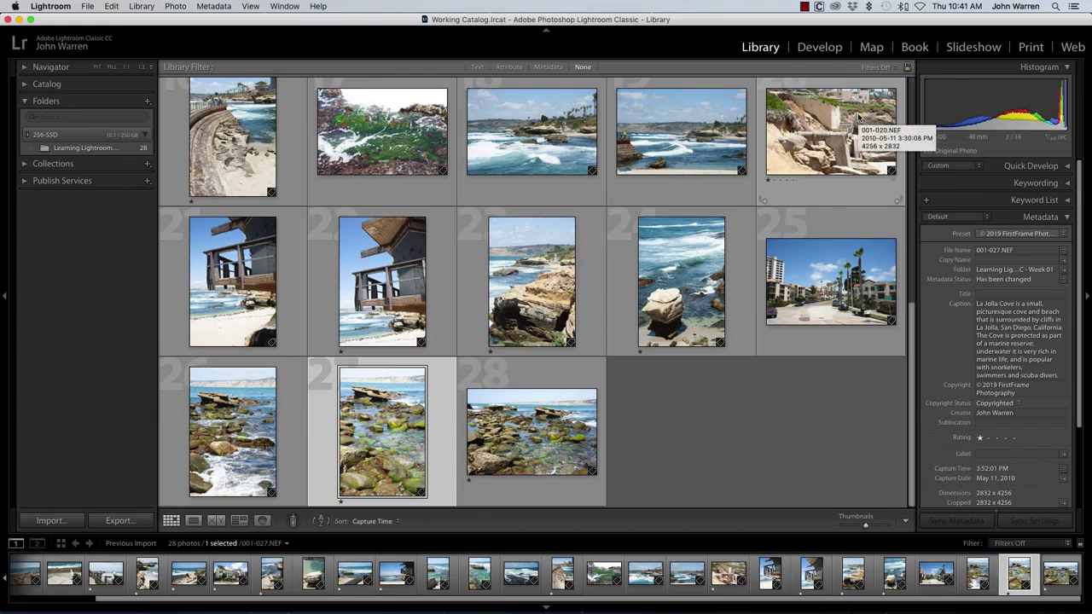
Apply the Rated filter preset so only the starred photos show
click(896, 68)
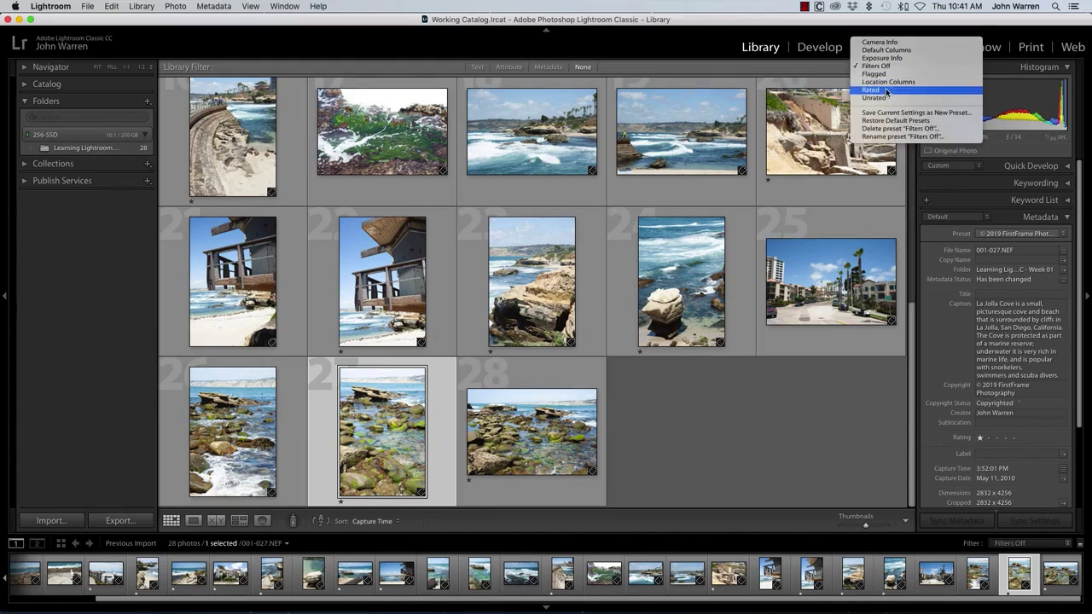
click(886, 90)
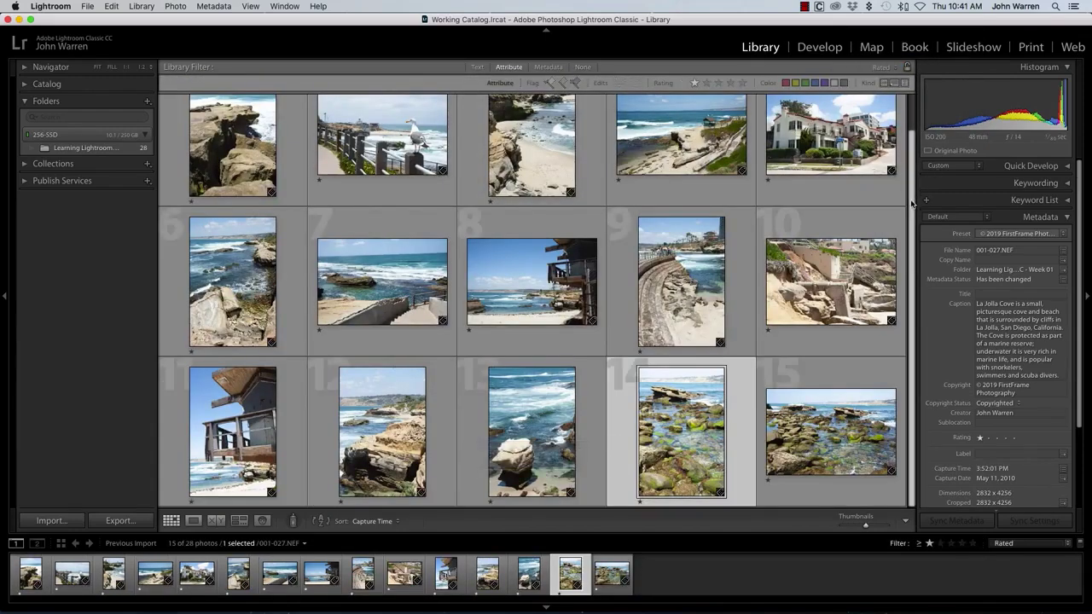
scroll(906, 123, up, 2)
scroll(905, 124, down, 2)
scroll(907, 128, up, 2)
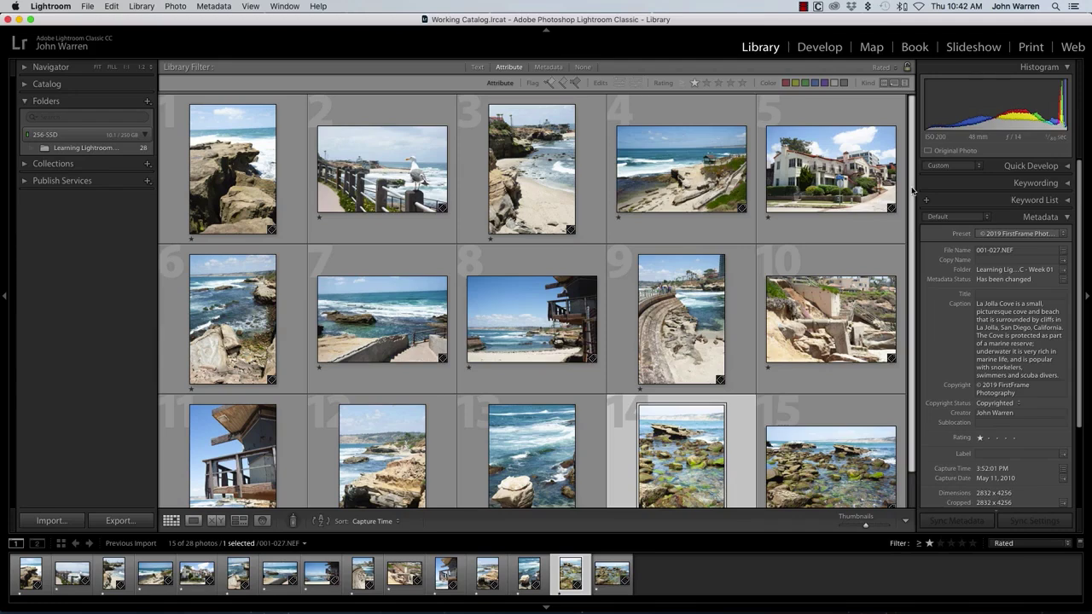
Raise the seagull photo, photo 6 and photo 8 to two stars
click(404, 168)
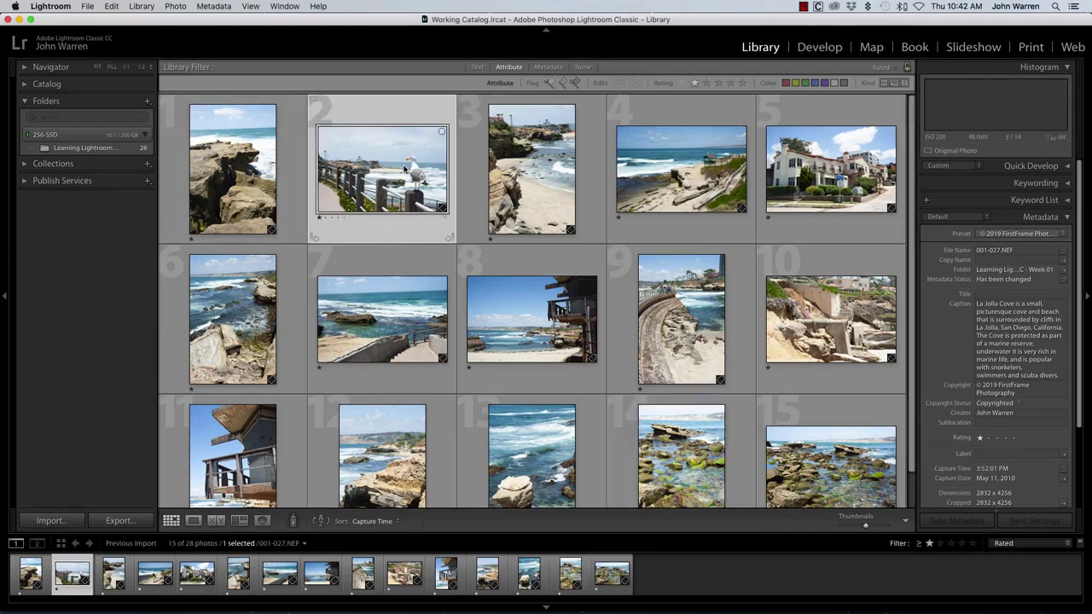
key(2)
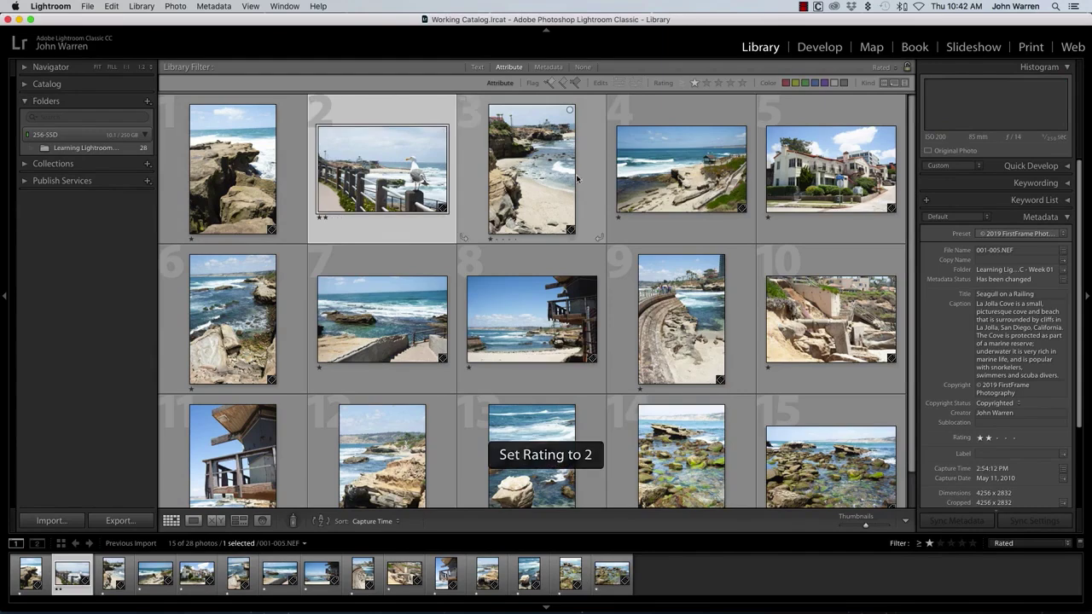
key(Down)
key(Left)
key(2)
click(551, 322)
key(2)
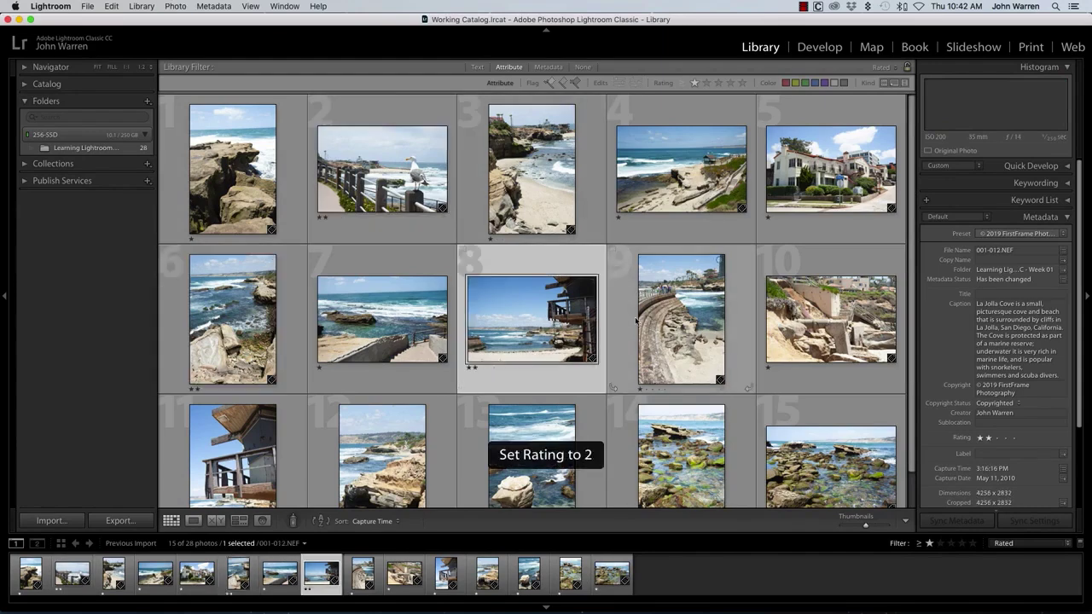
Raise photos 9, 10, 13 and 15 to two stars
click(674, 335)
key(2)
click(842, 327)
key(2)
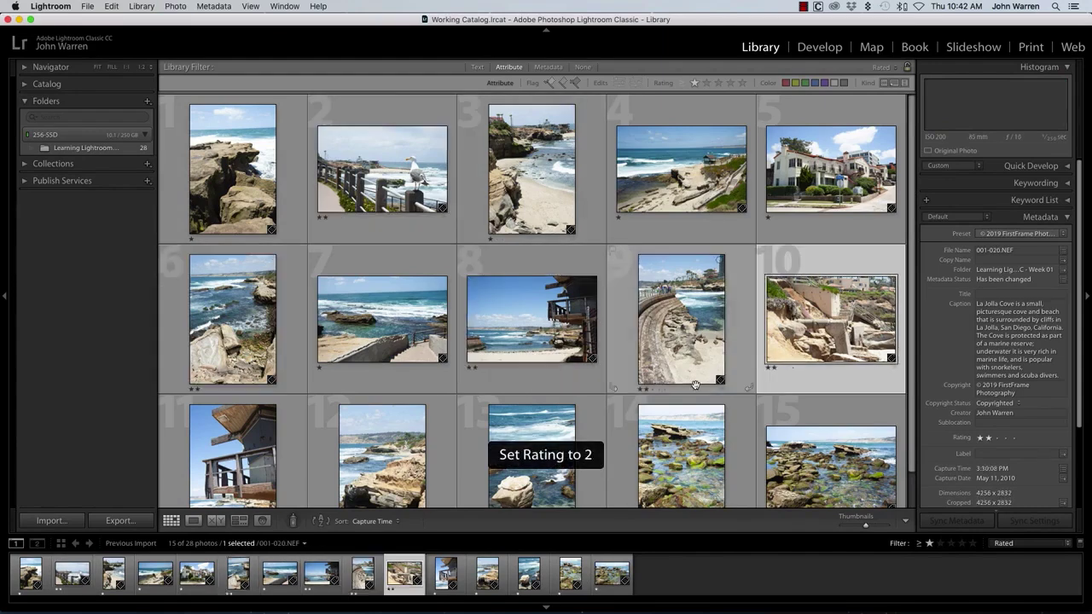
click(552, 486)
key(2)
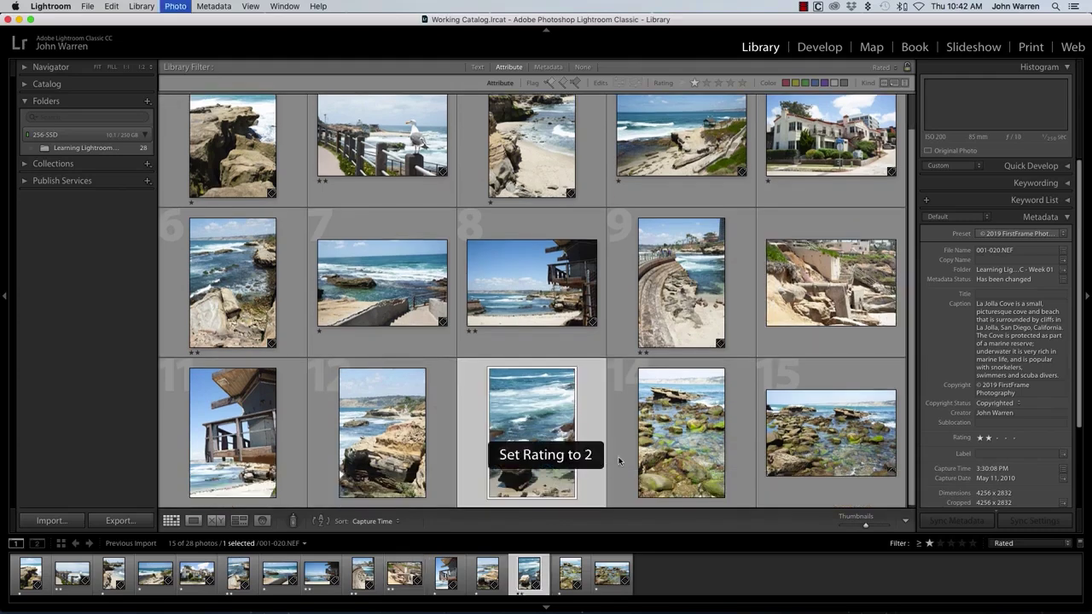
click(811, 429)
key(2)
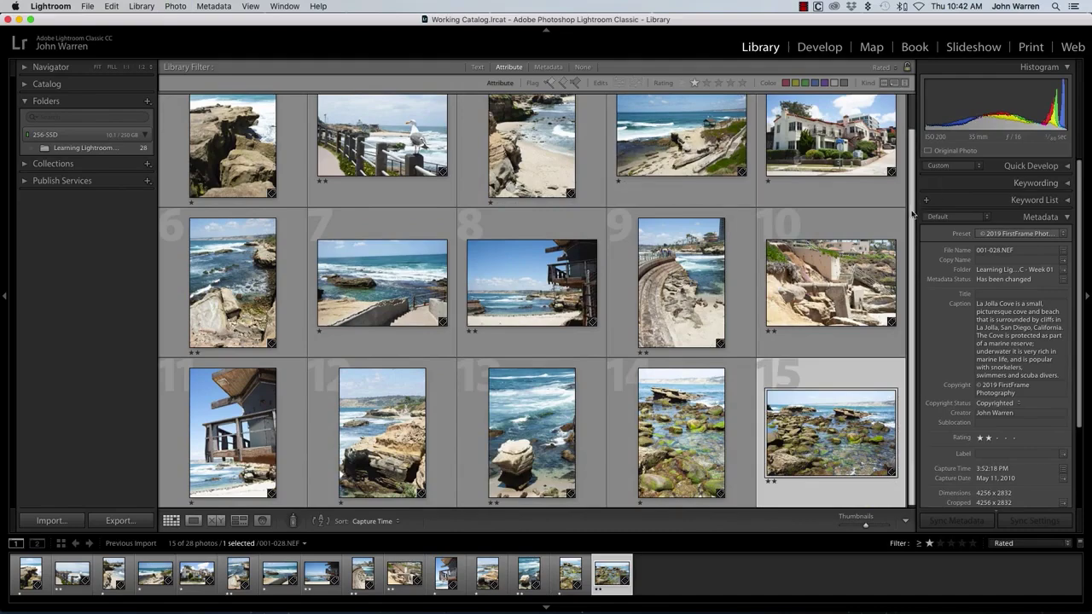
scroll(901, 114, up, 2)
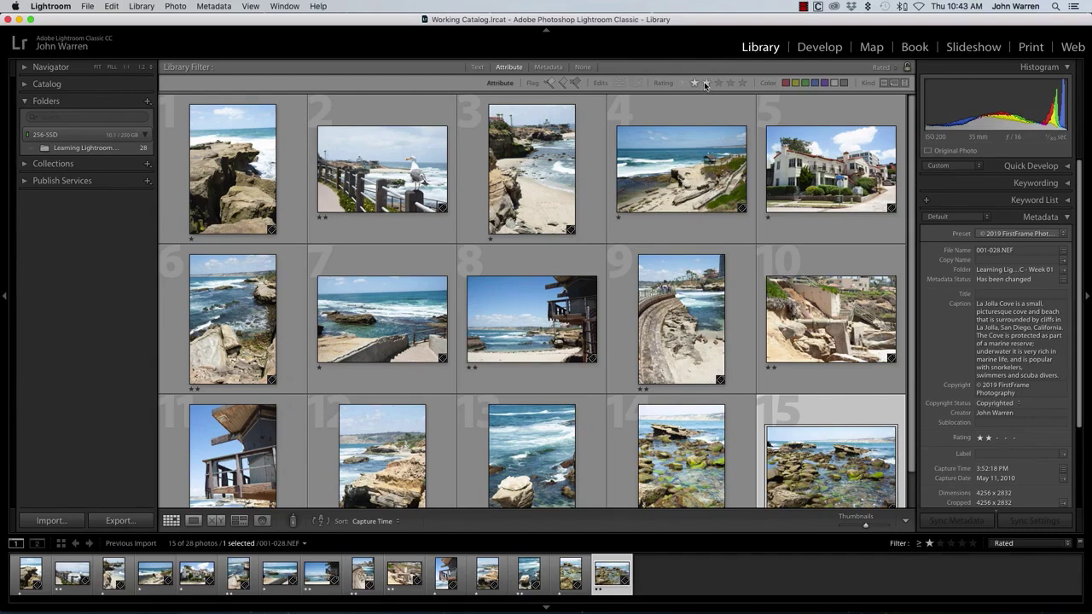
Filter the grid to two stars and higher, then clear the photo selection
click(706, 83)
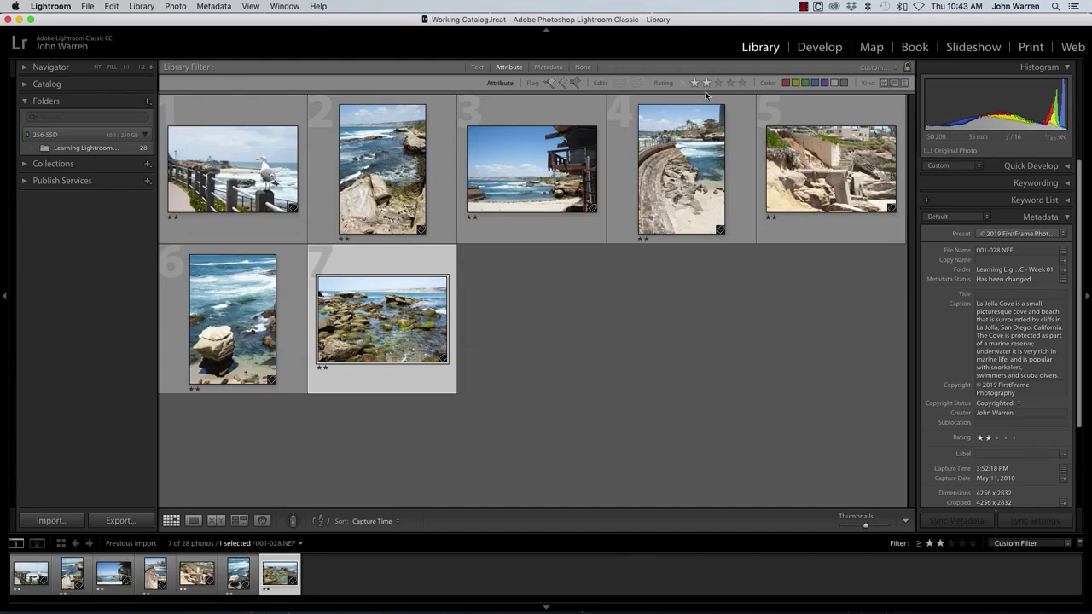
click(648, 338)
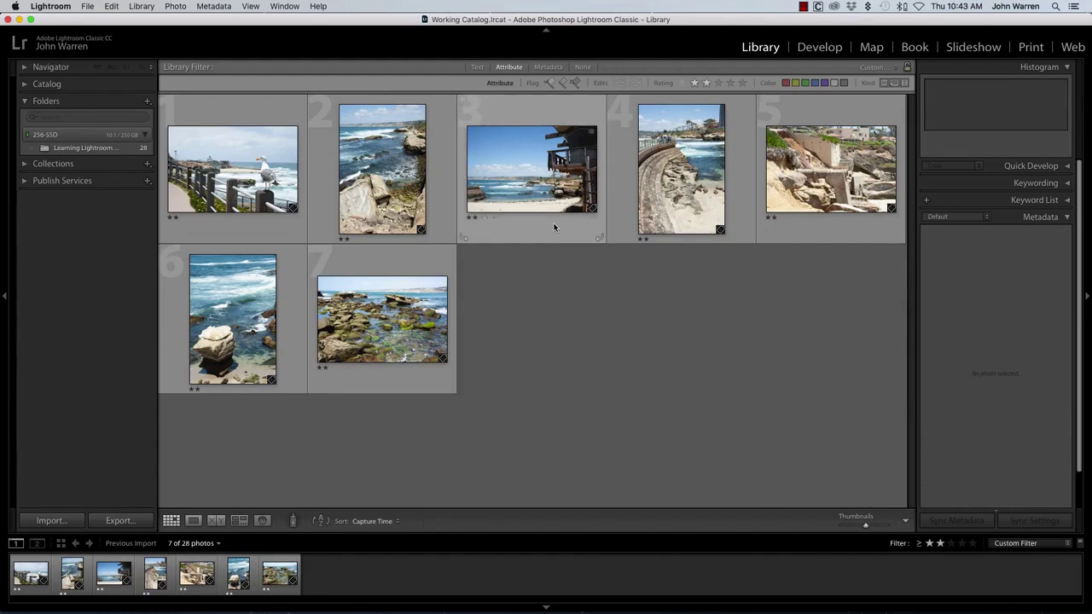
Give three stars to the seagull photo, the balanced rock, and photos 2 and 5
click(269, 174)
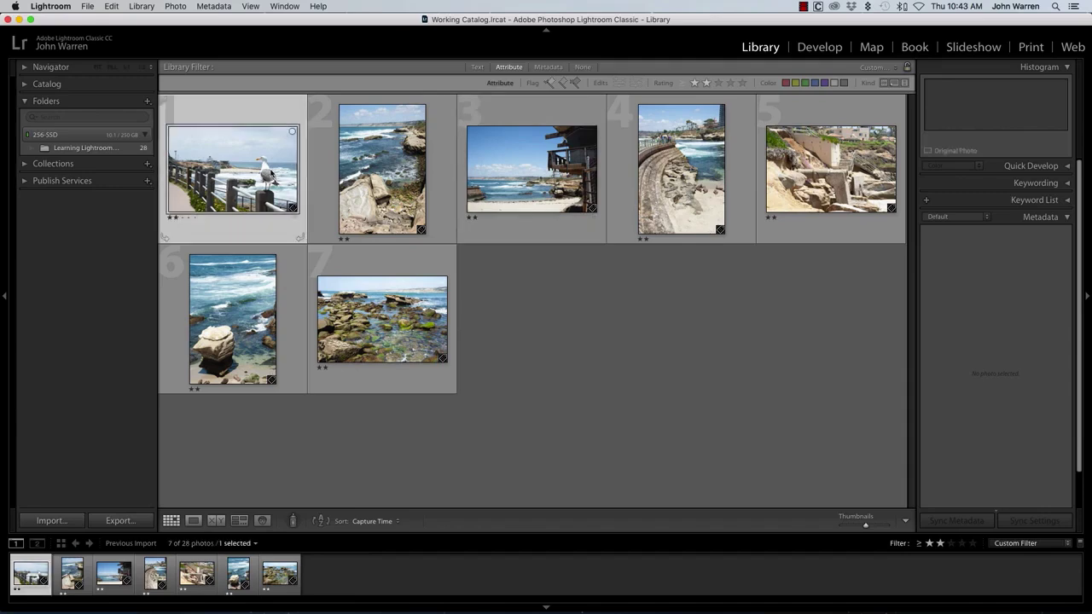
key(3)
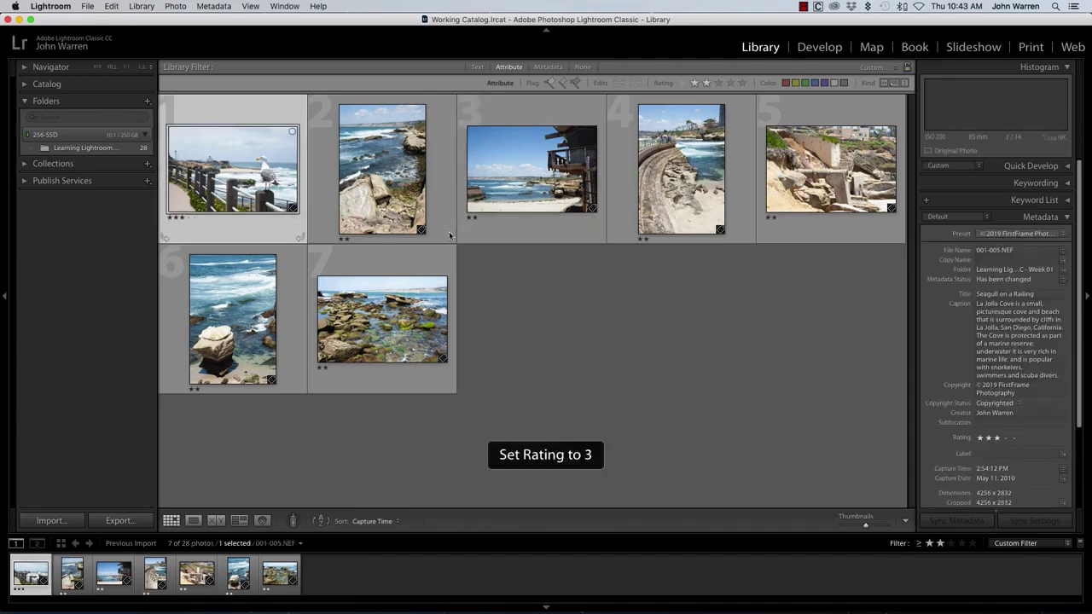
click(256, 310)
key(3)
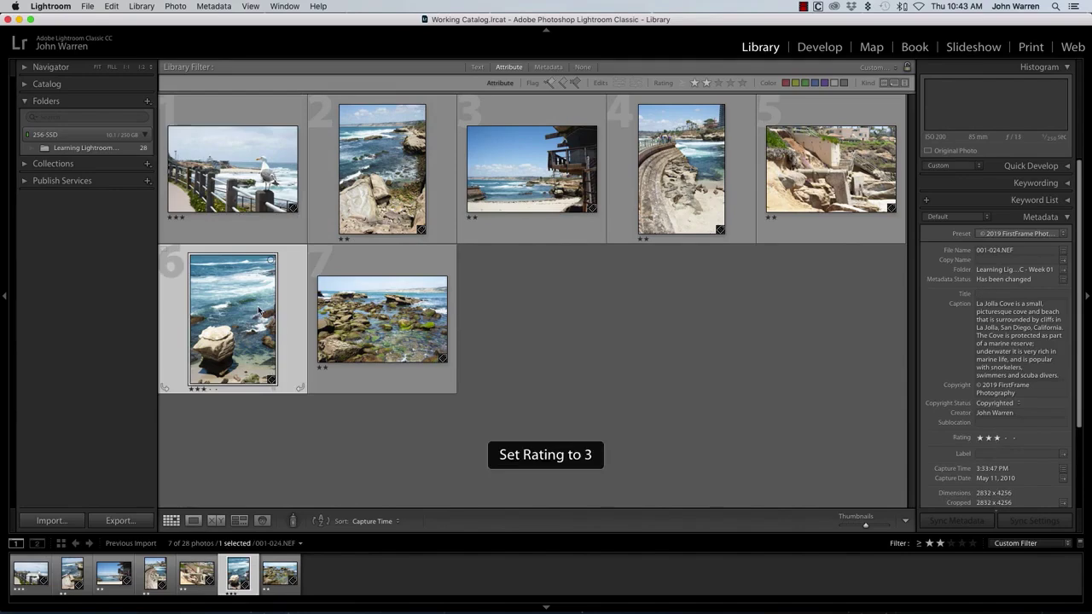
click(394, 158)
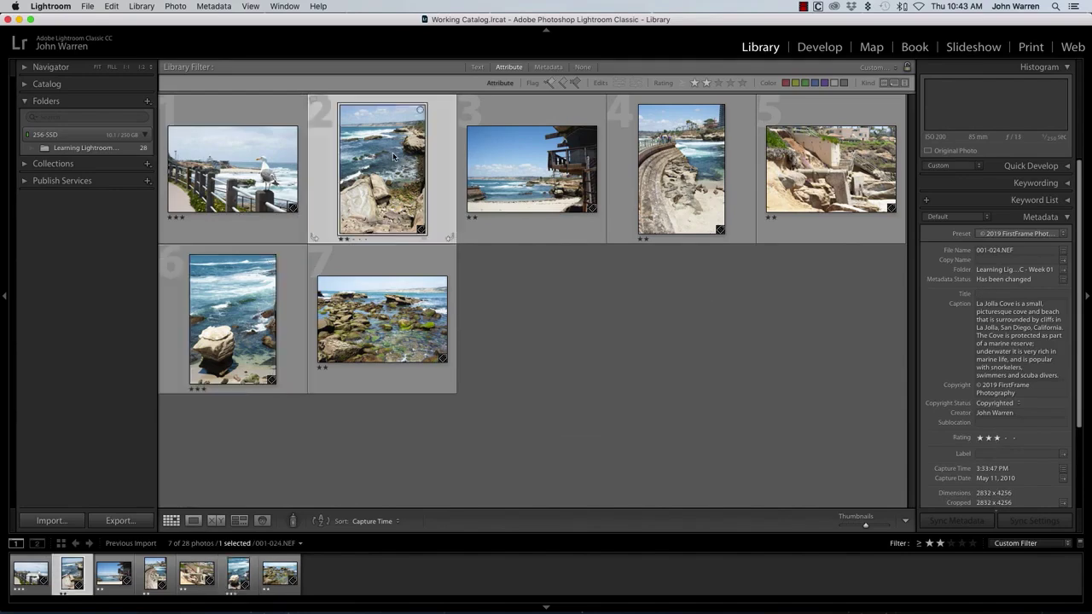
key(3)
click(827, 183)
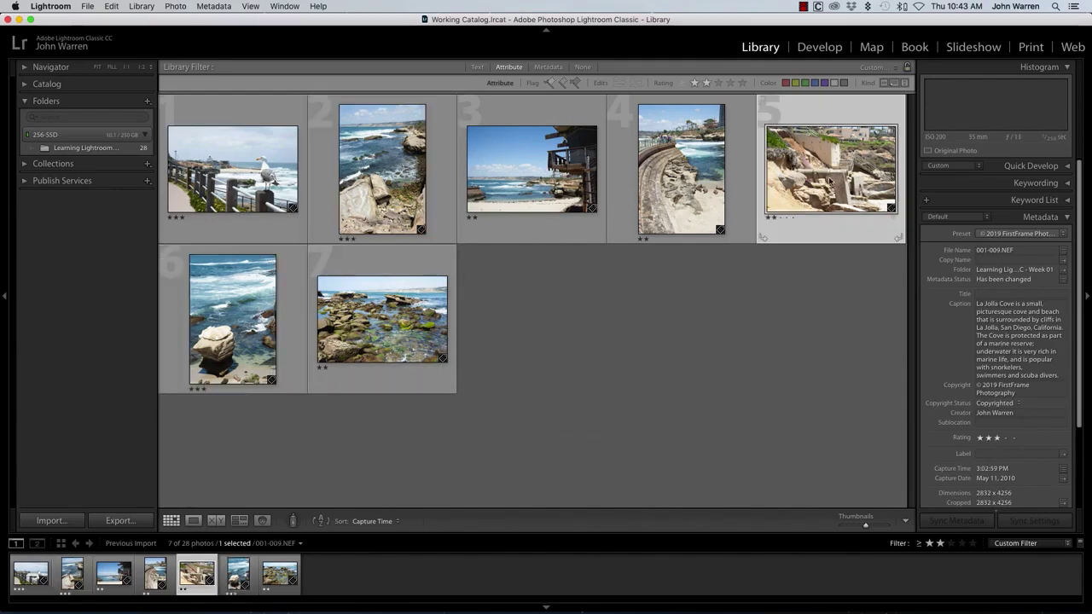
key(3)
Try rating filters of exactly three, two and one stars, then set one star or higher
click(717, 83)
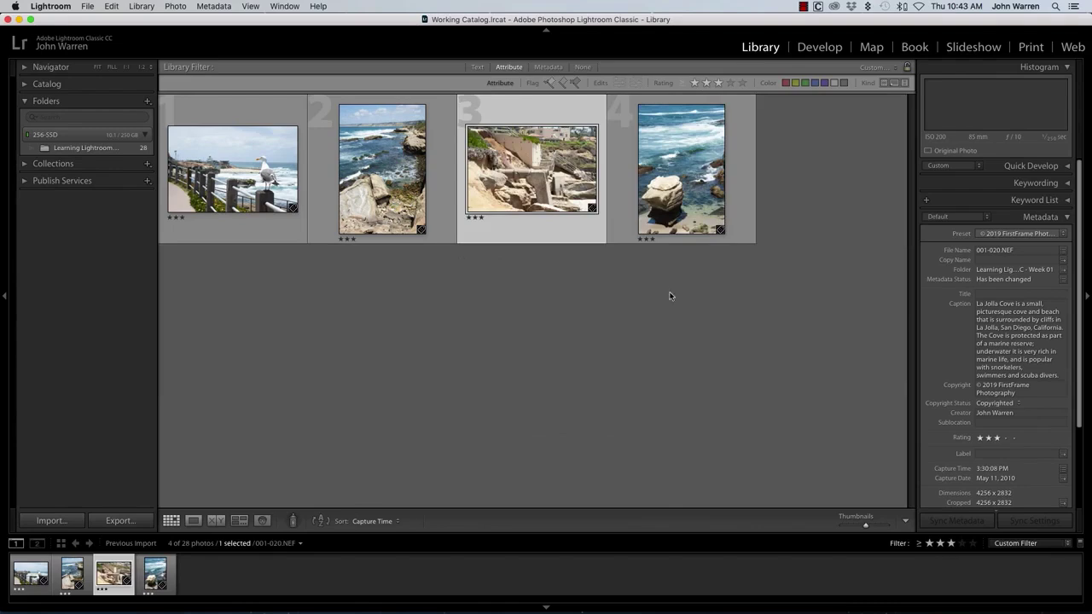
click(684, 85)
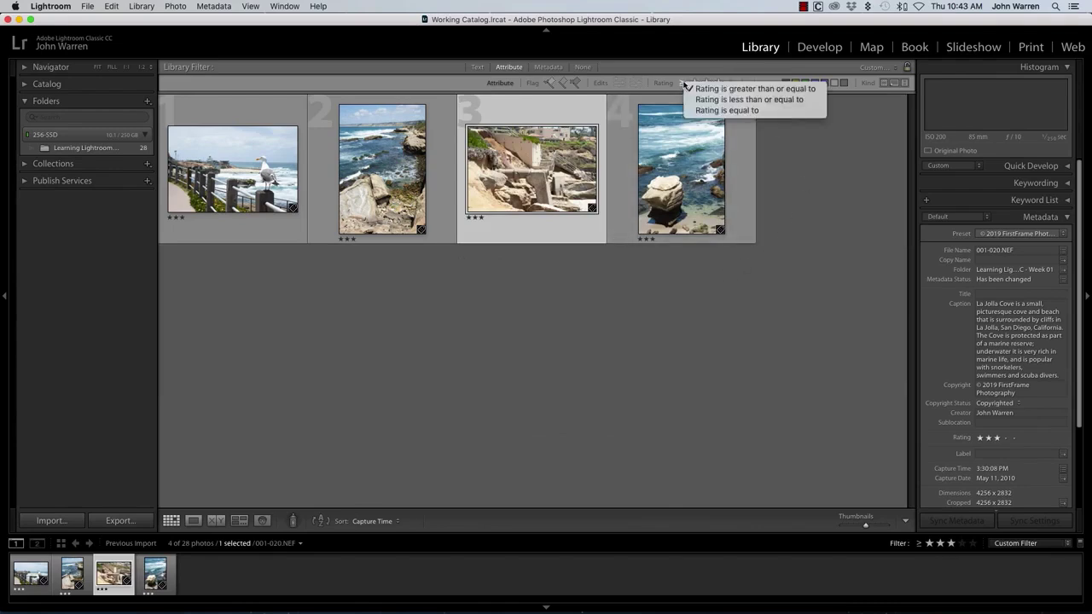
click(702, 111)
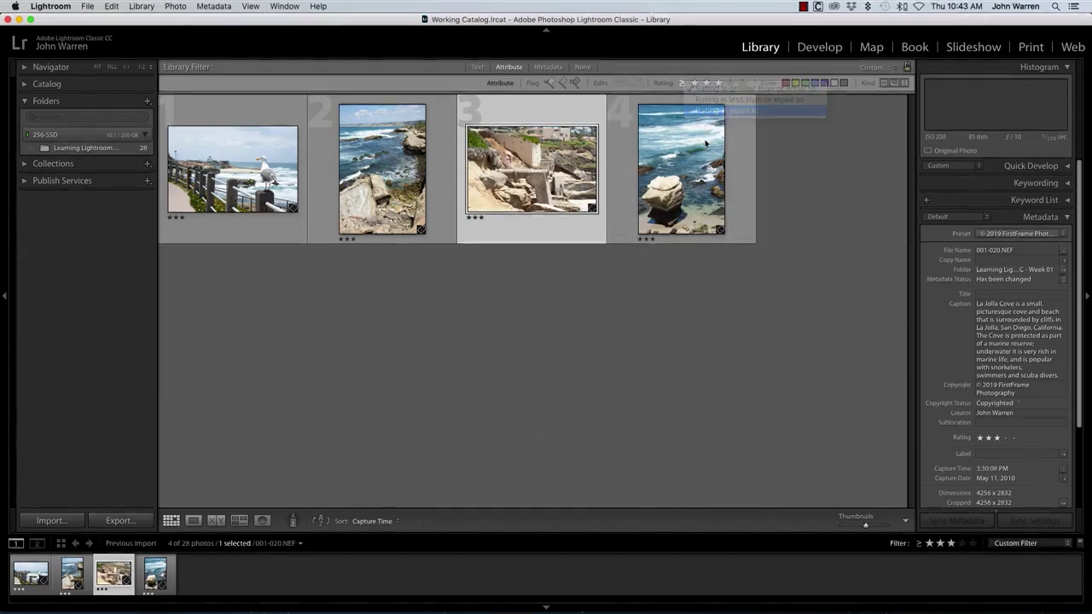
click(707, 84)
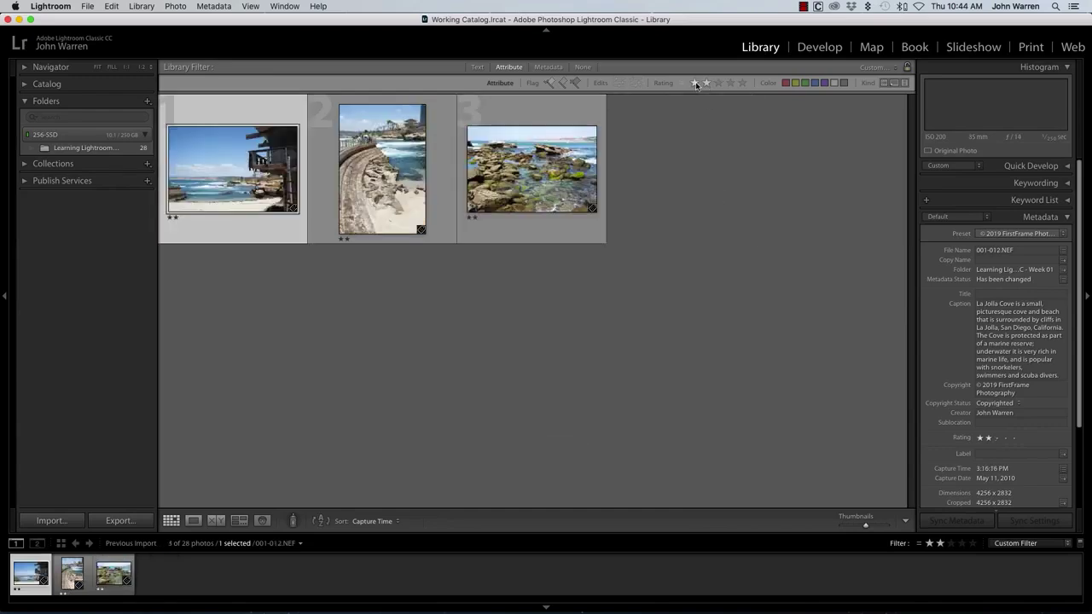
key(ctrl+alt+1)
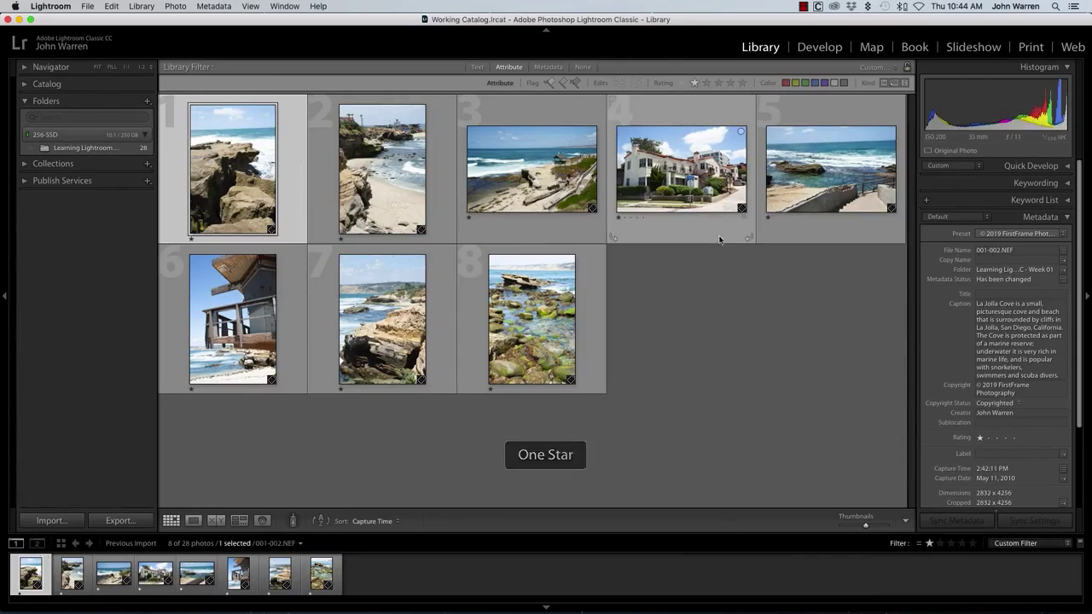
click(707, 83)
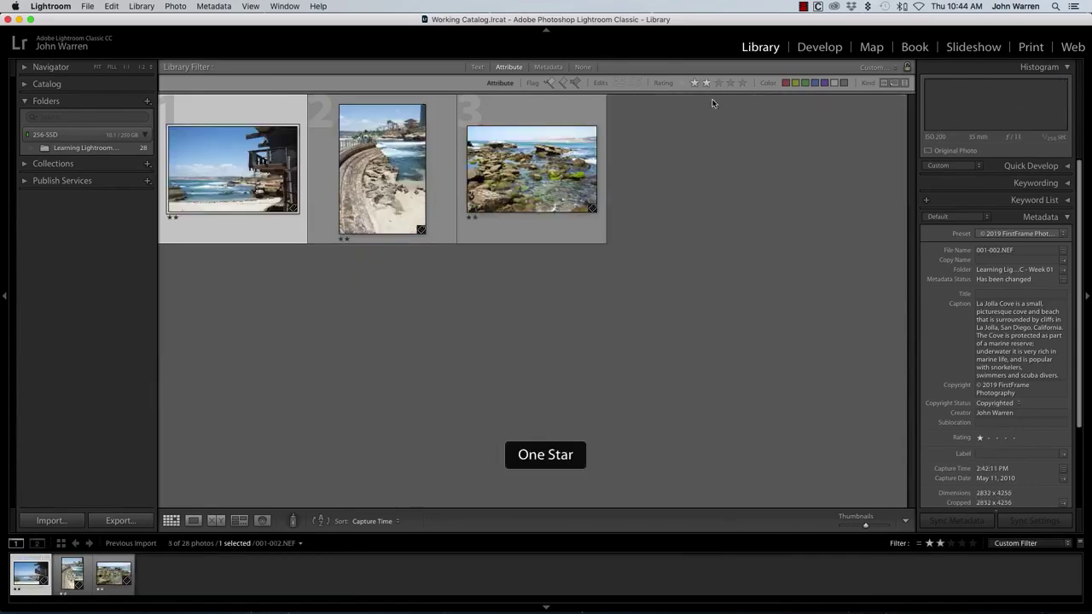
click(695, 83)
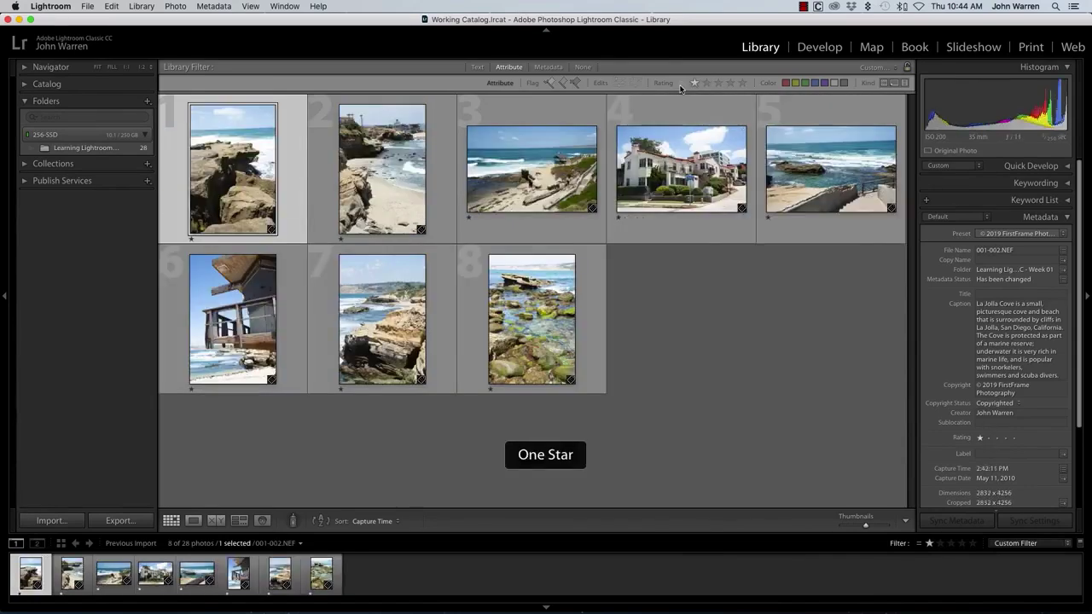
click(684, 84)
click(733, 87)
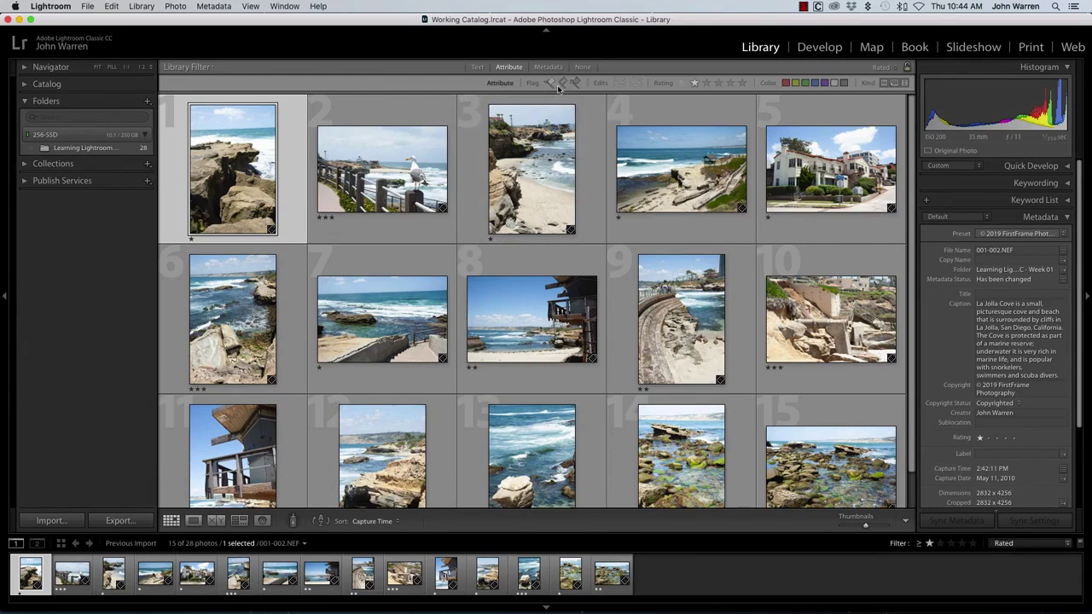
Turn all library filters off with the Filters Off preset
mouse_move(680, 169)
click(895, 68)
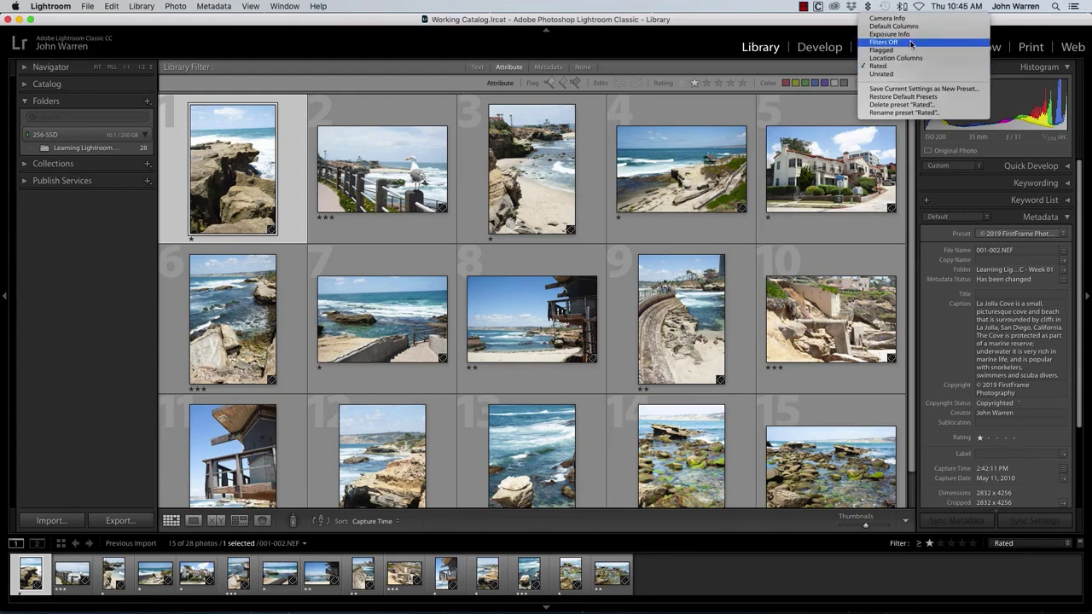
click(909, 42)
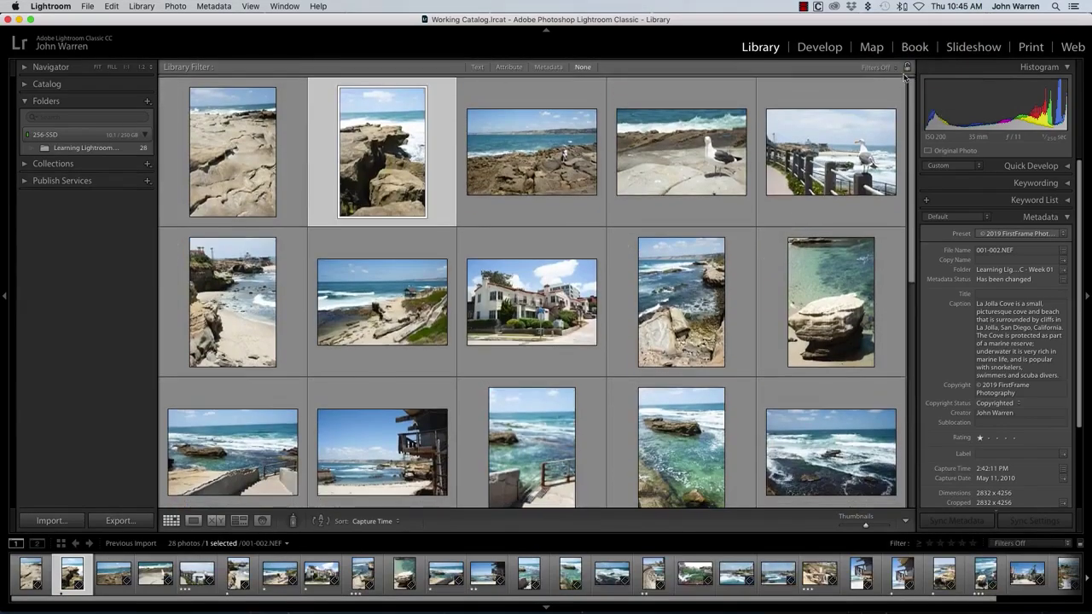
drag(911, 141, 860, 418)
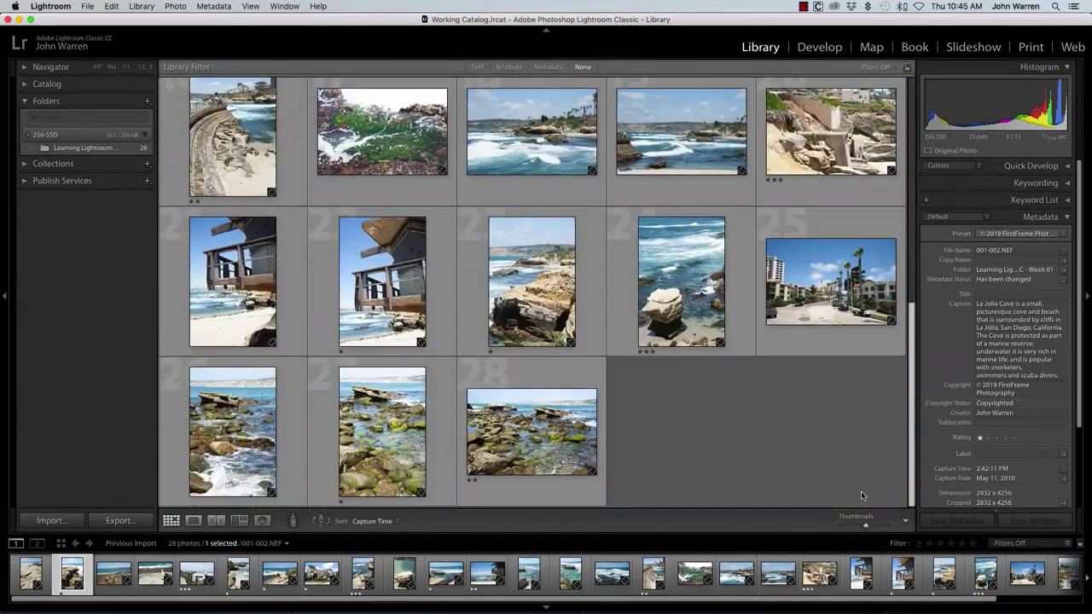
scroll(867, 349, up, 5)
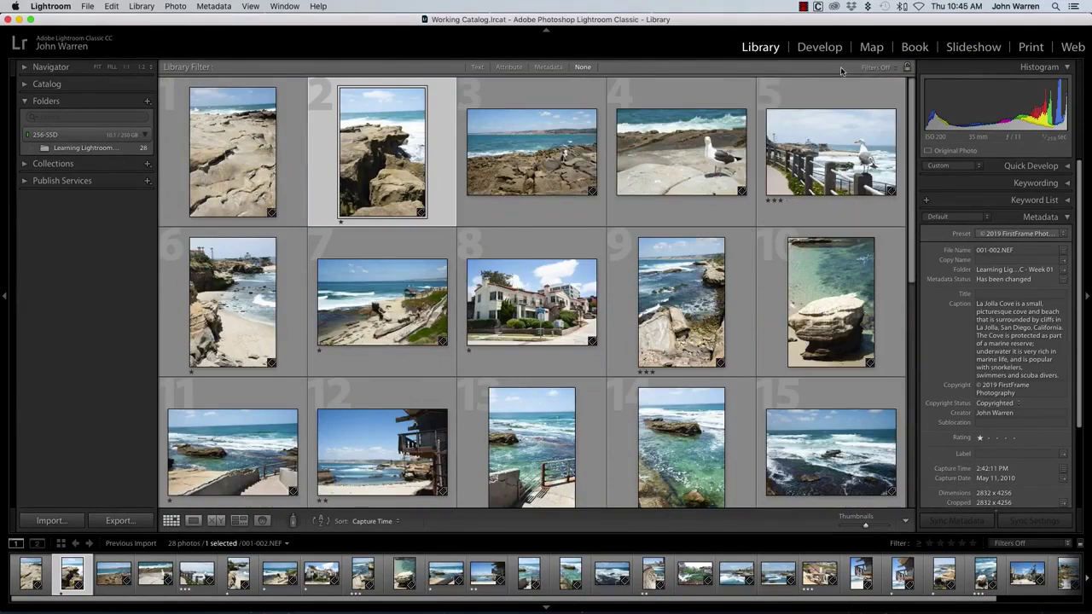
Try the Unrated preset, set a photo to zero stars, then turn filters off again
click(895, 67)
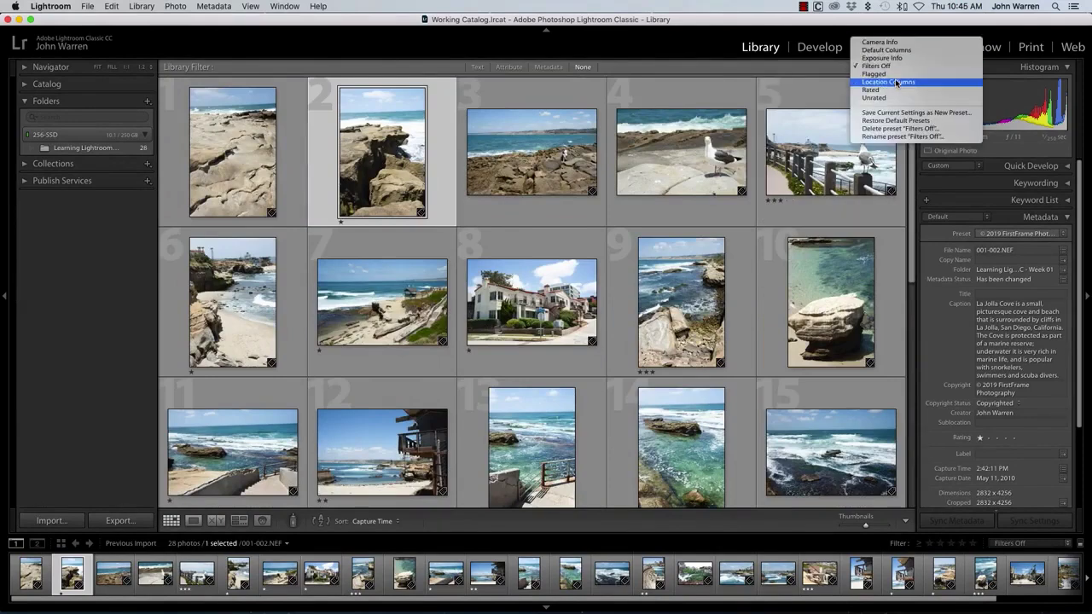
click(895, 97)
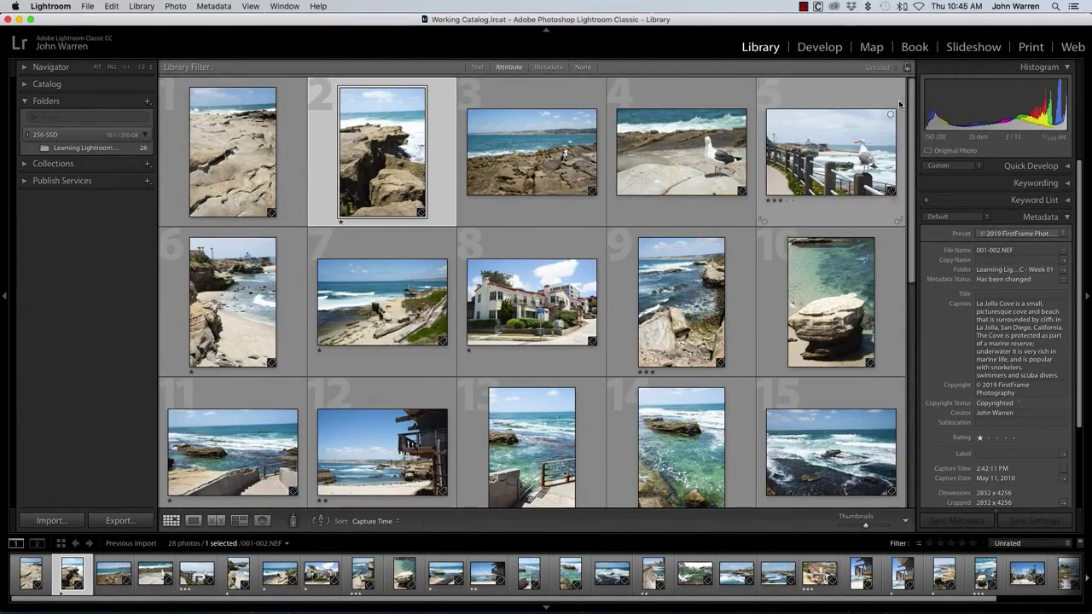
key(0)
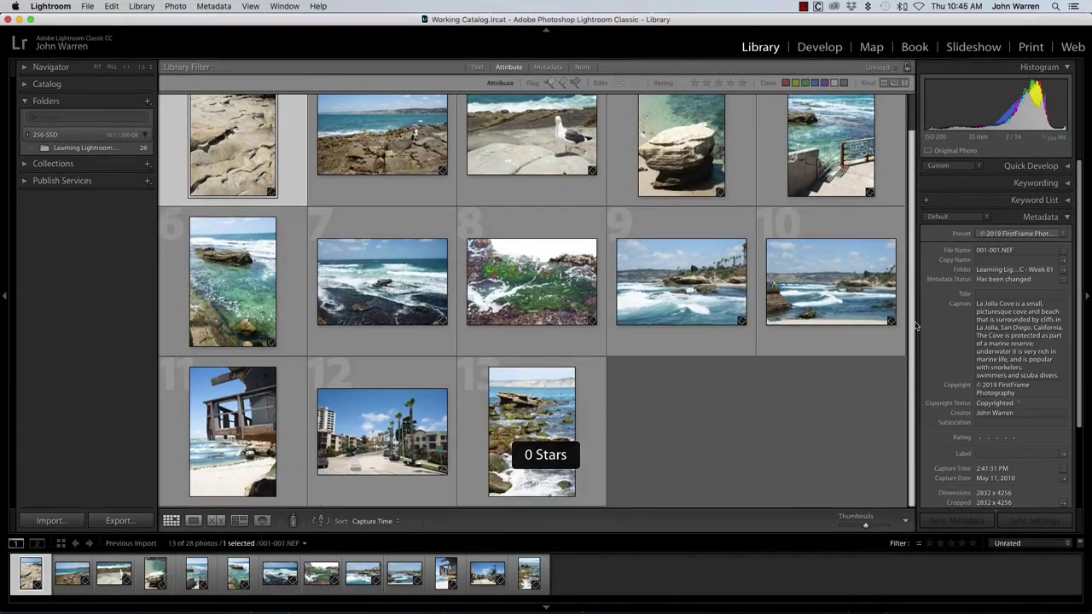
scroll(919, 421, down, 1)
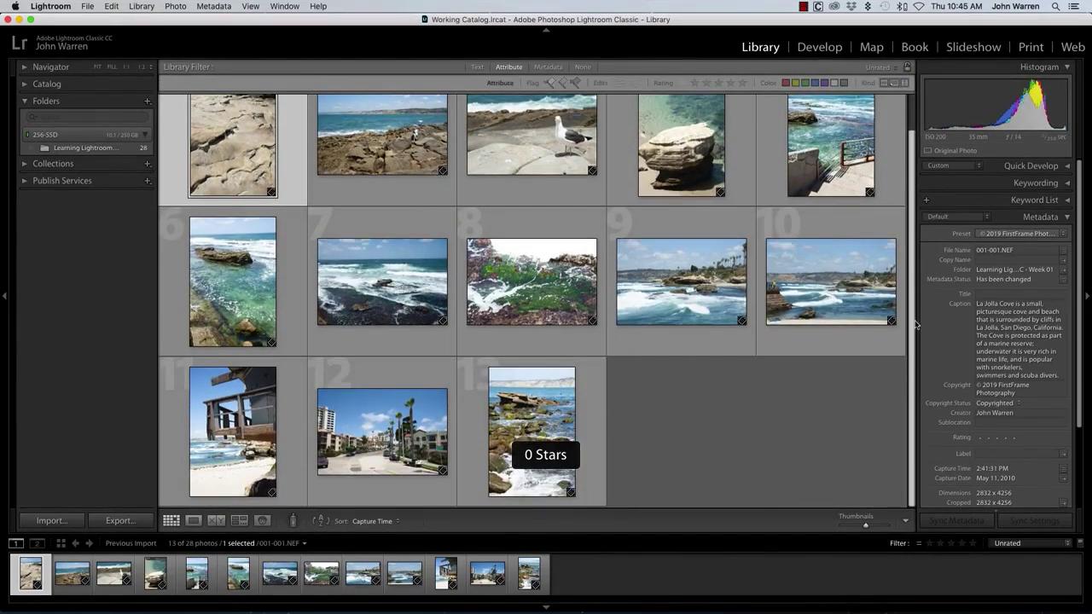
scroll(916, 256, up, 1)
click(895, 68)
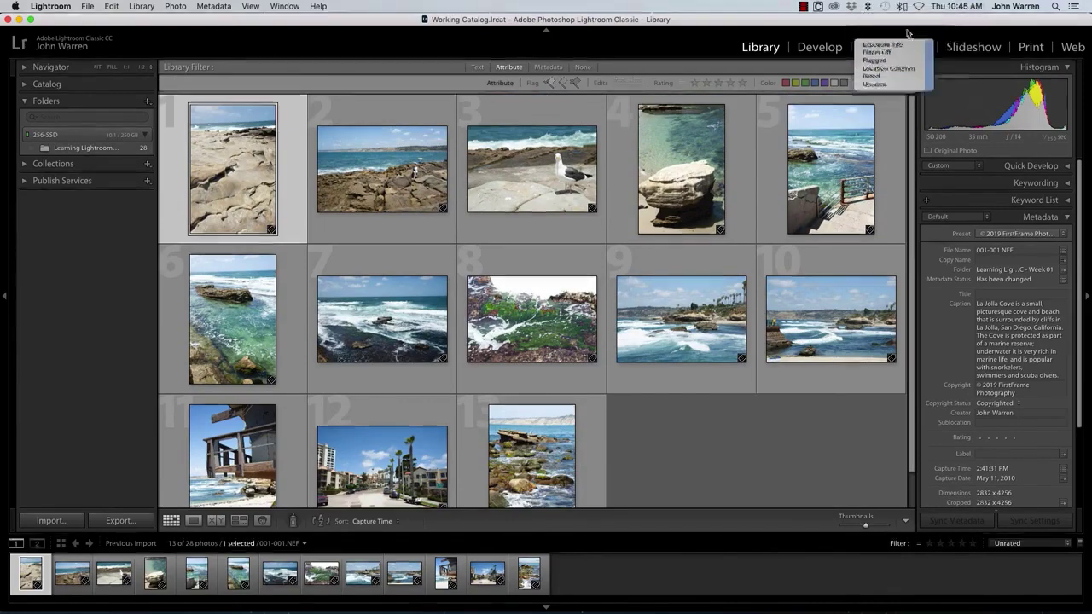
click(895, 36)
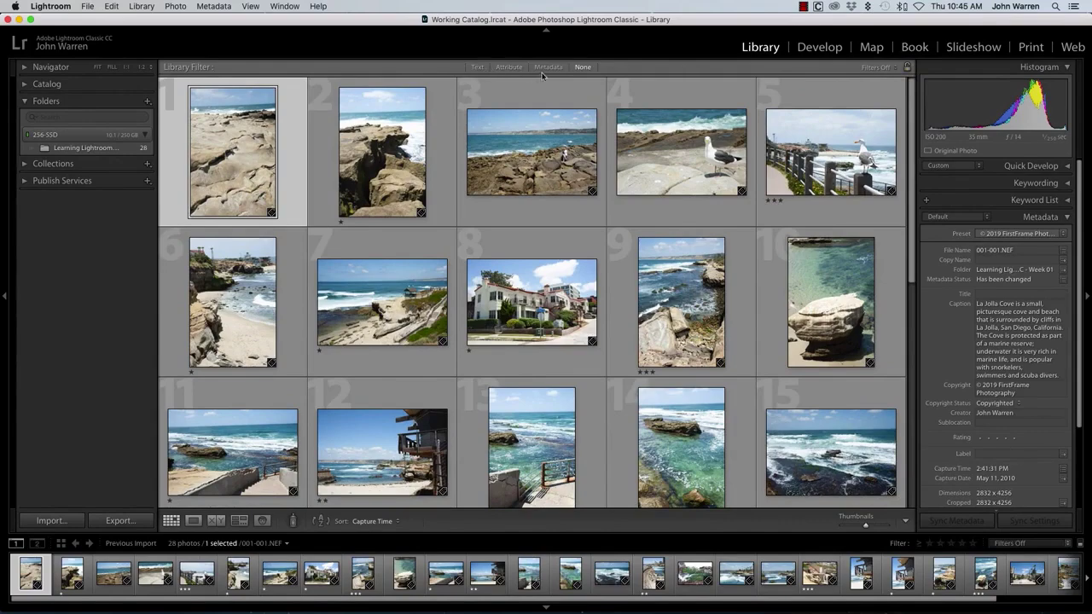
Check the Text filter's field and Contains All rule menus, then switch to Attribute
click(476, 66)
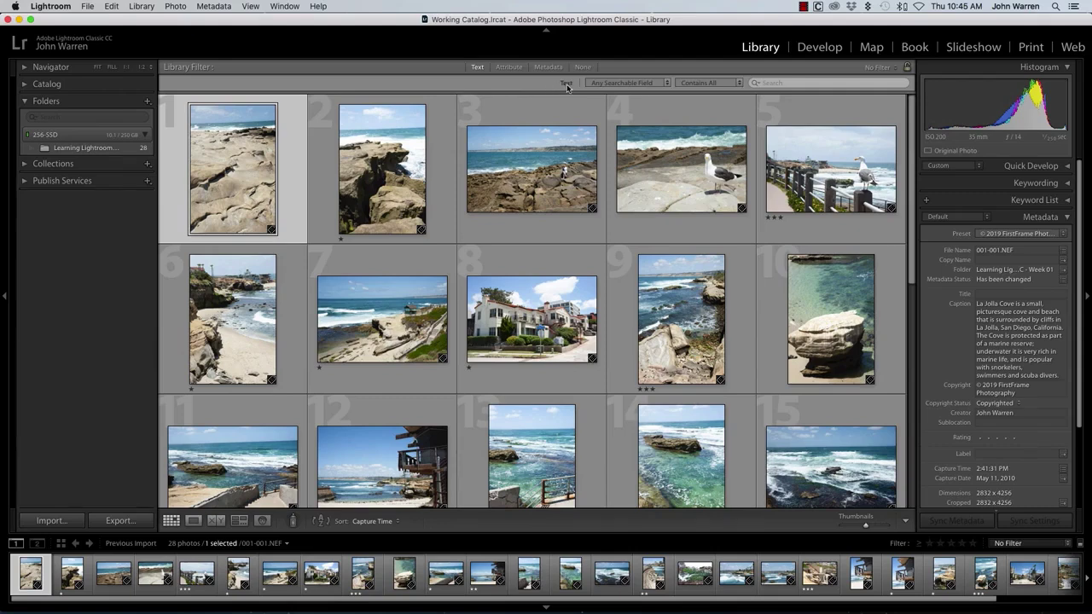
click(667, 86)
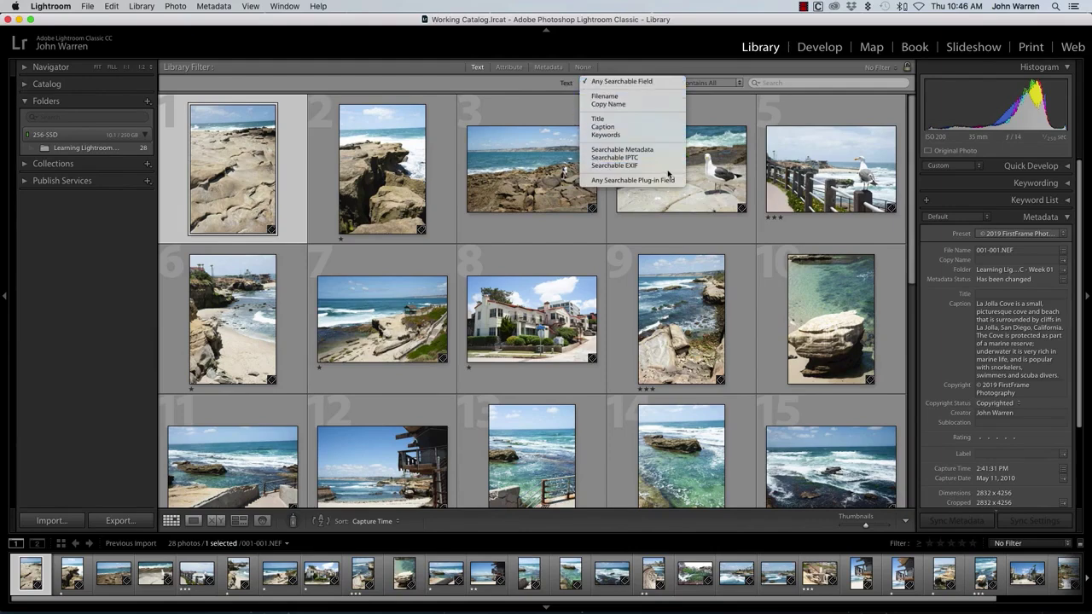
click(664, 82)
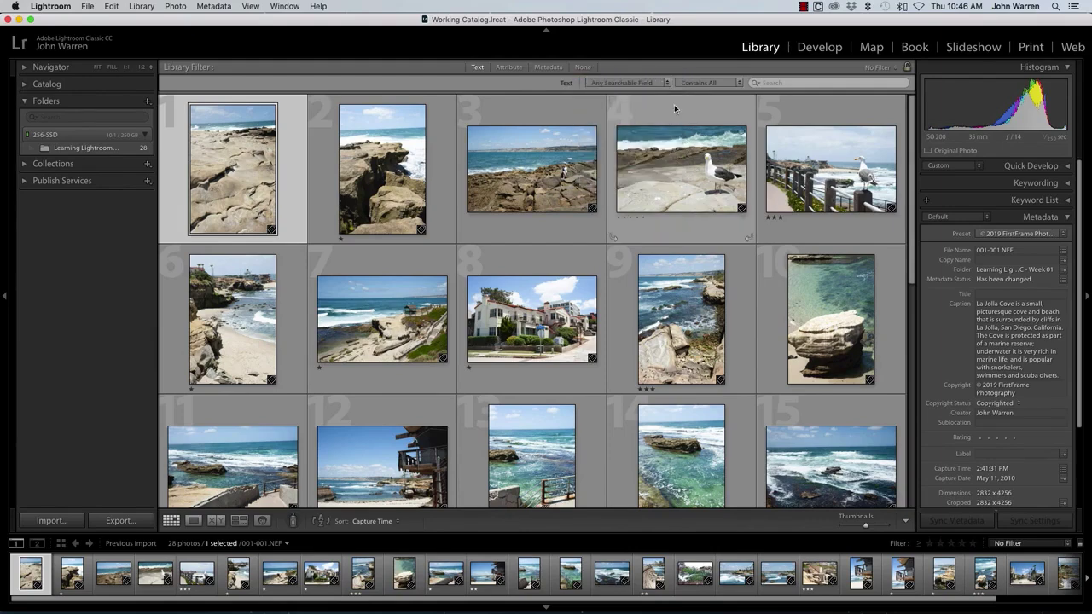
click(739, 83)
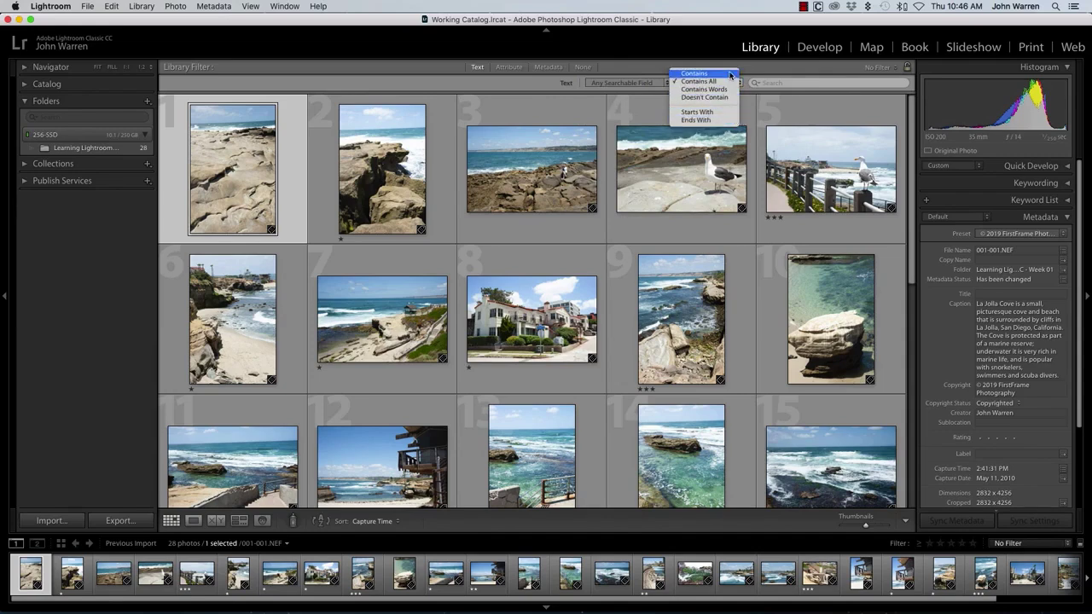
click(777, 83)
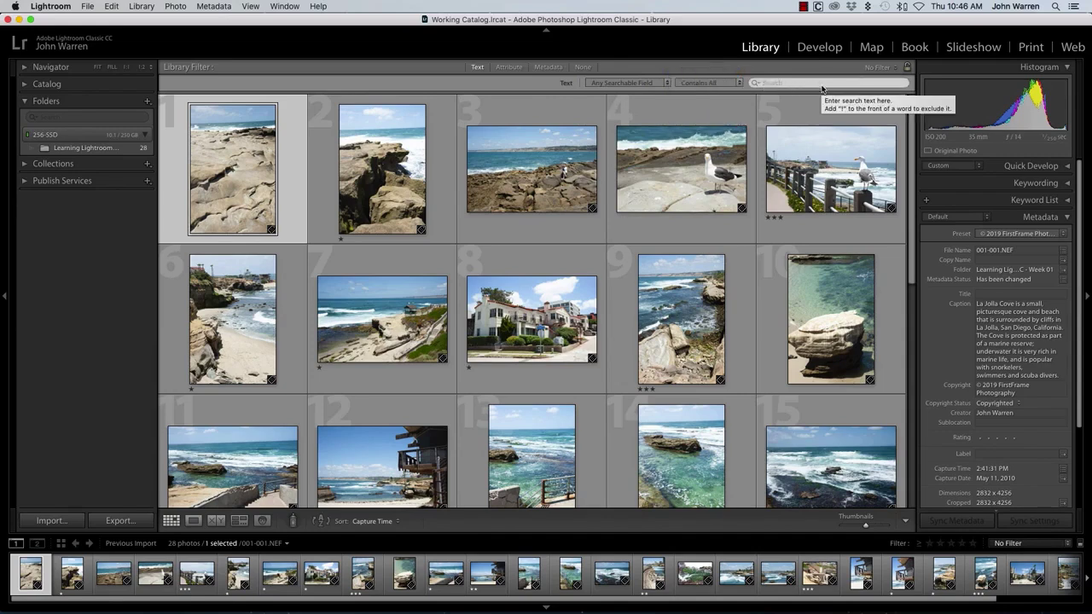
click(509, 68)
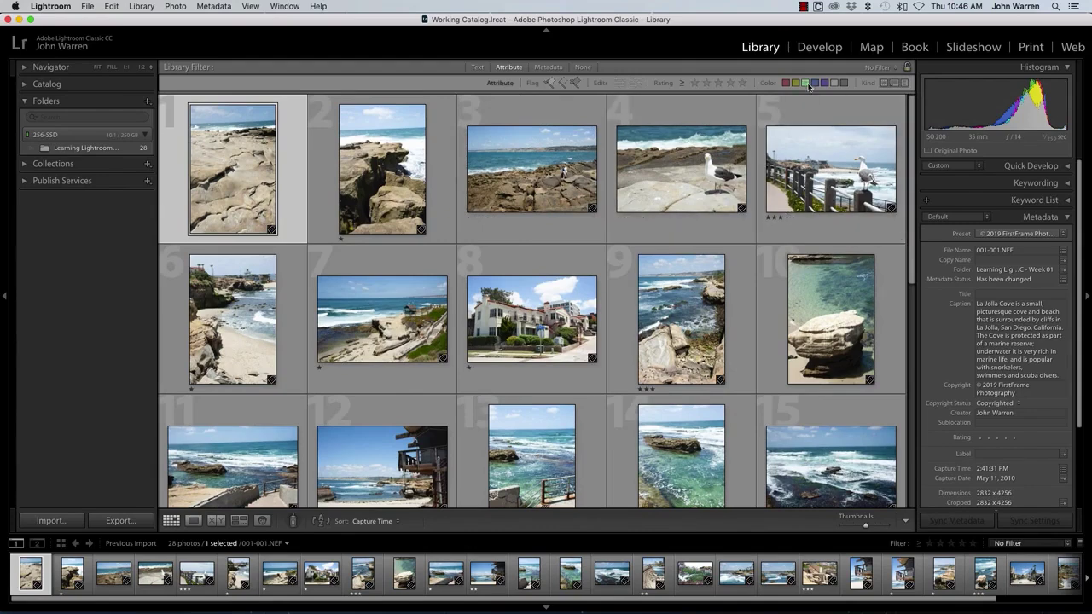
Switch to the Metadata filter and check the Date, Camera and Lens column menus unchanged
click(548, 67)
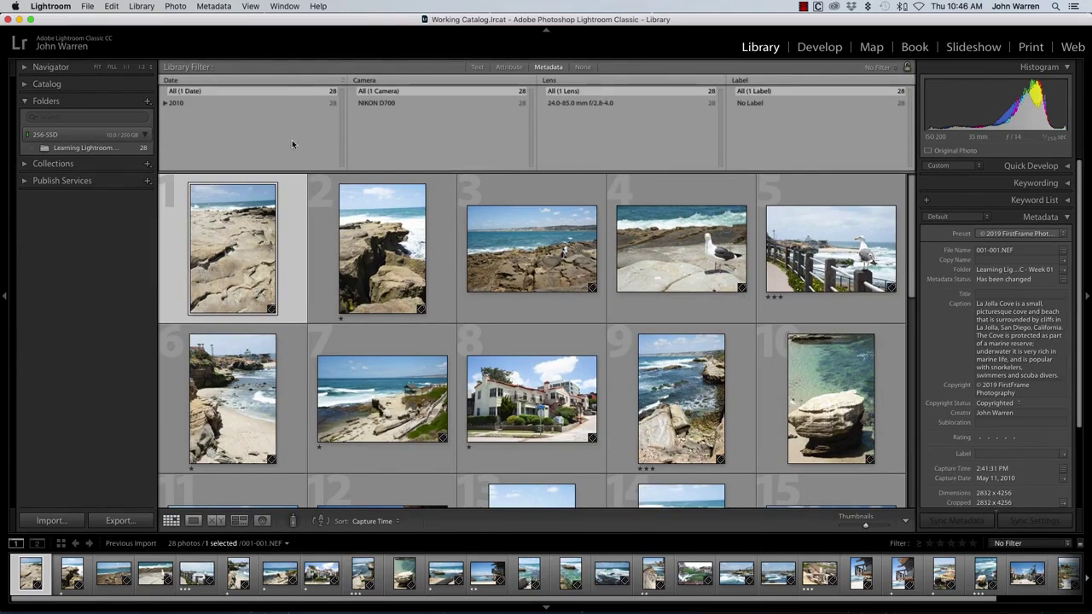
click(179, 80)
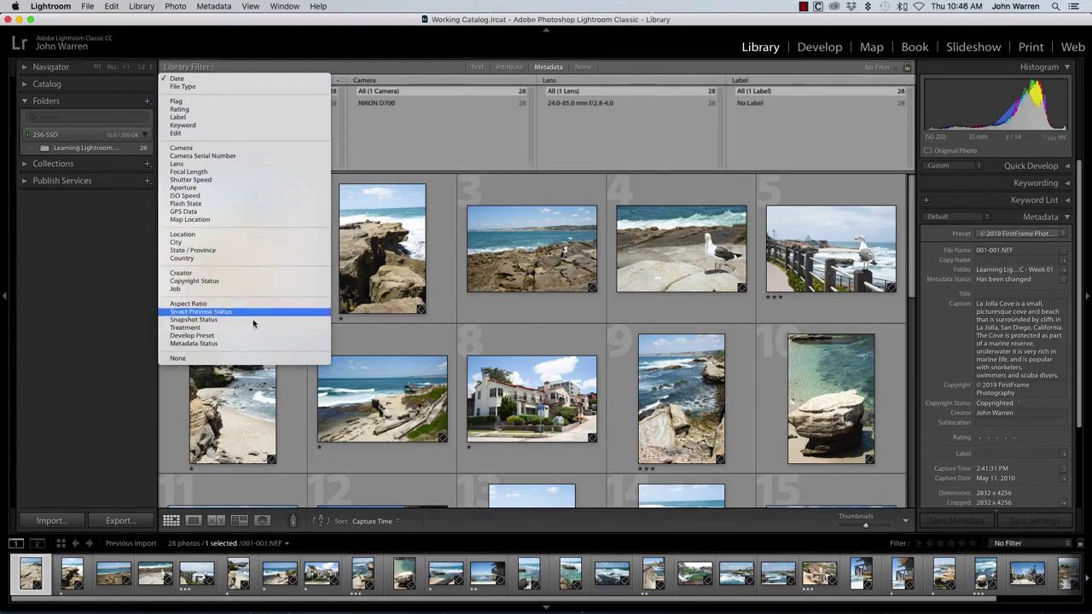
click(233, 64)
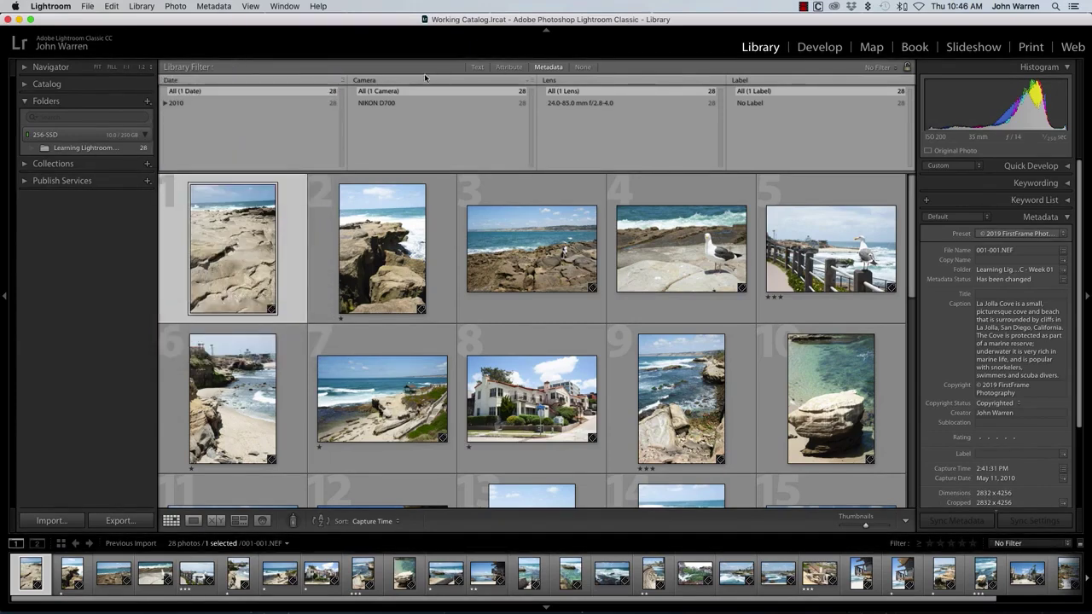
click(381, 80)
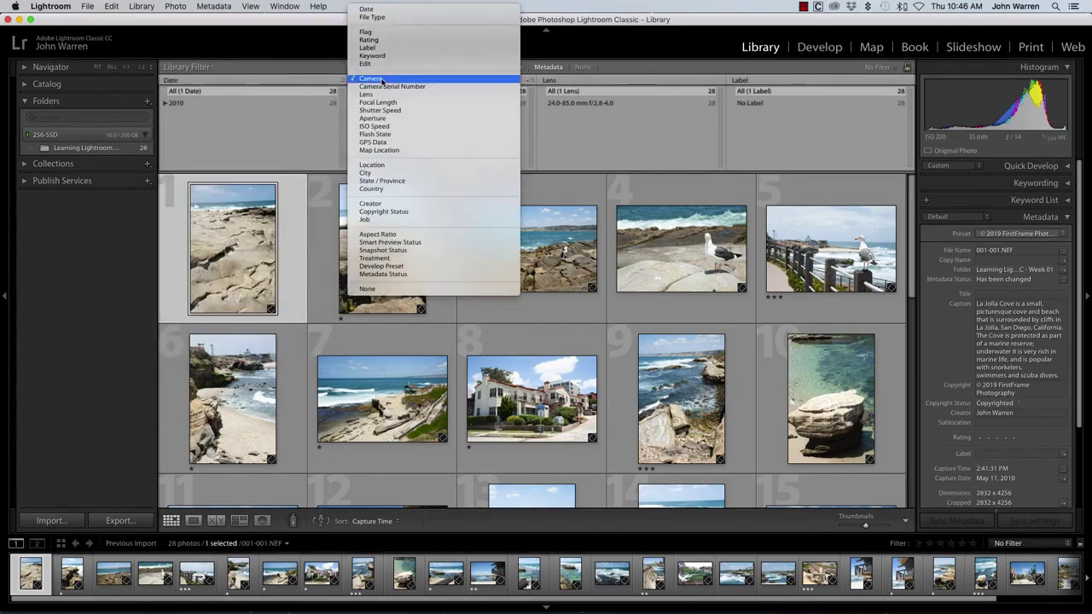
click(381, 80)
click(559, 80)
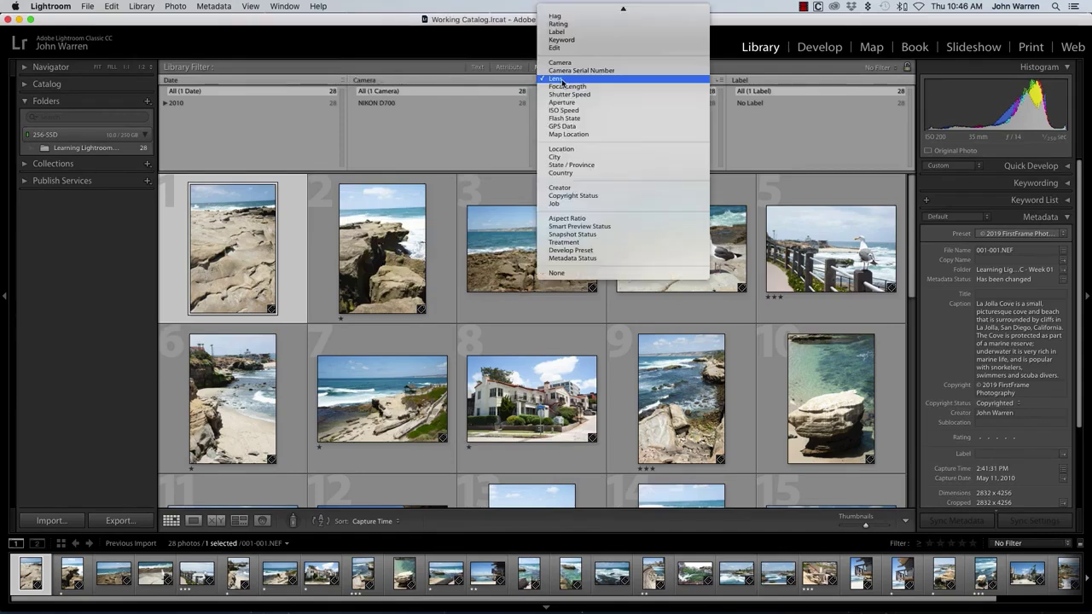
click(562, 82)
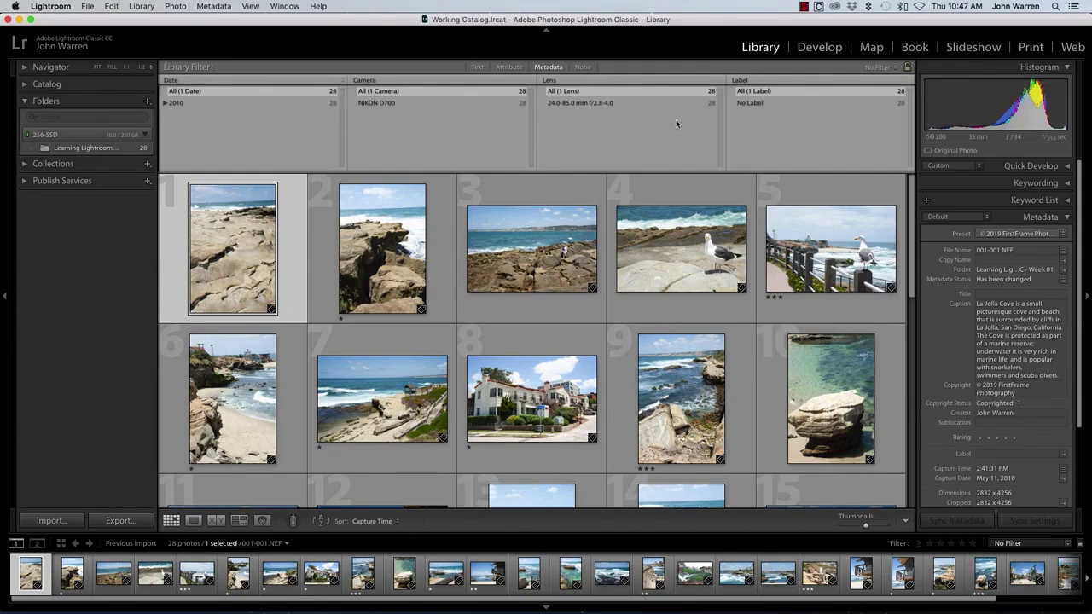
Set the Library Filter bar to None
click(582, 67)
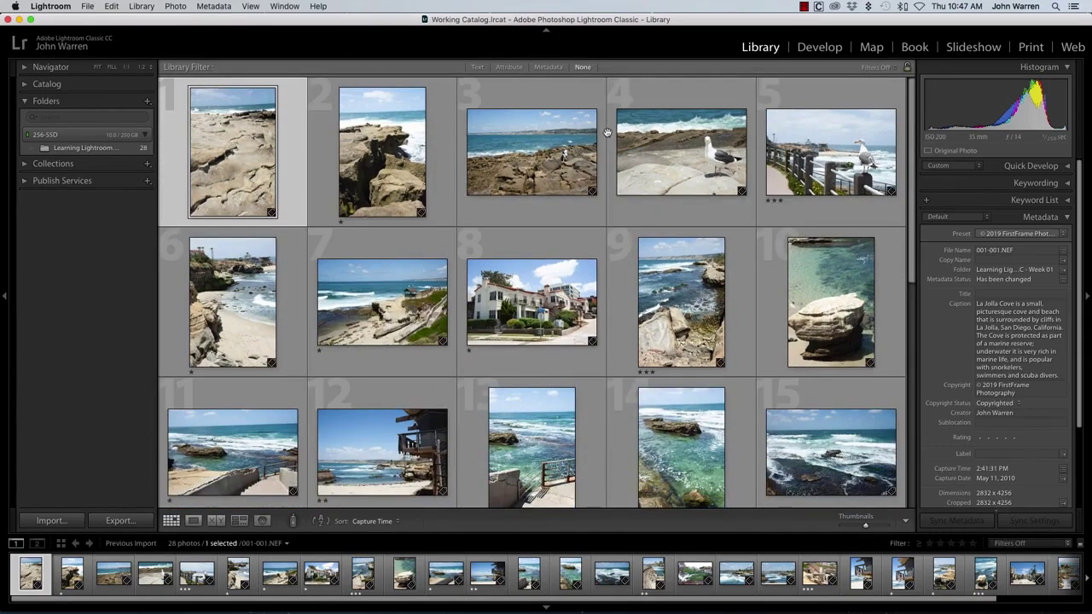